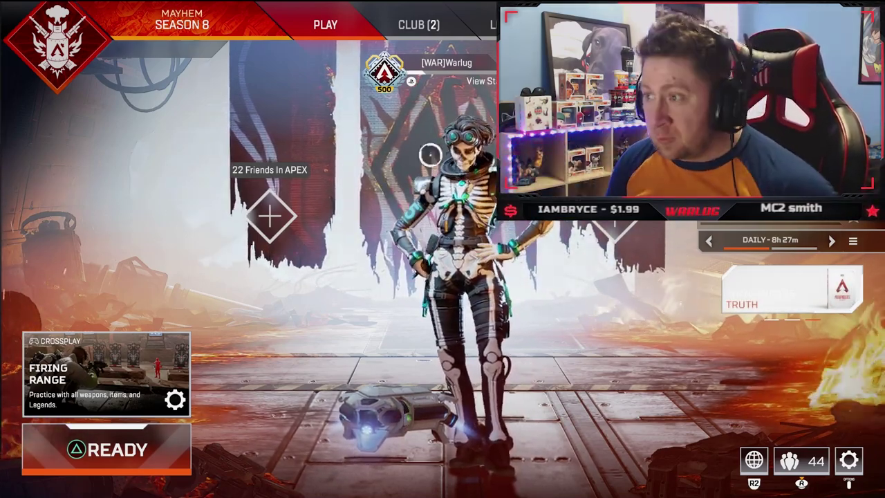
Browse the Legends roster, weapon loadout, Battle Pass level 8 rewards and Store Heirlooms, then return to the lobby
click(515, 26)
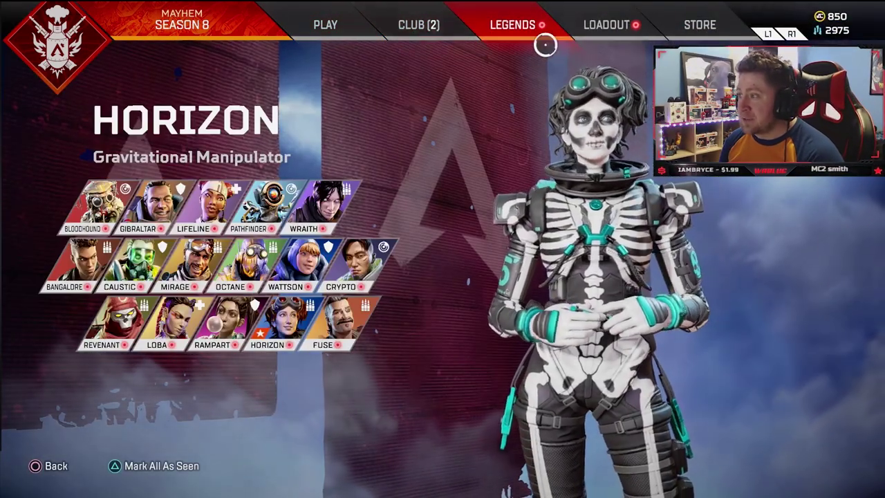
click(573, 24)
click(187, 23)
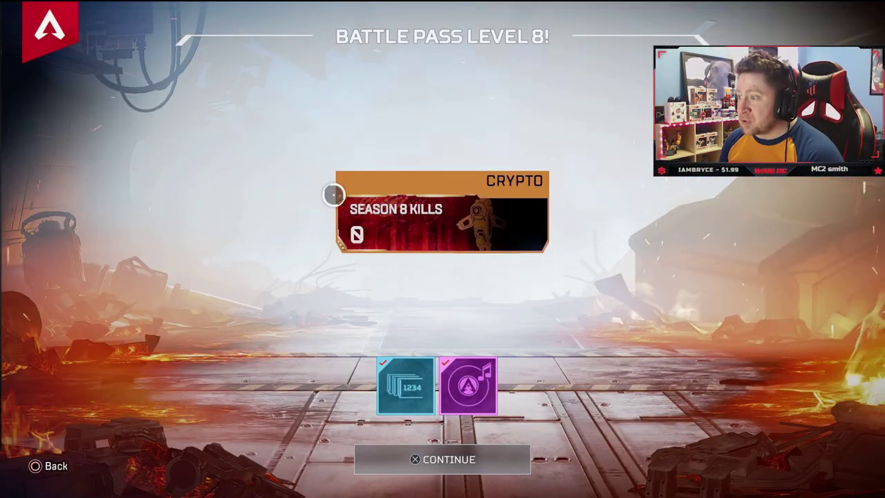
key(Return)
click(699, 24)
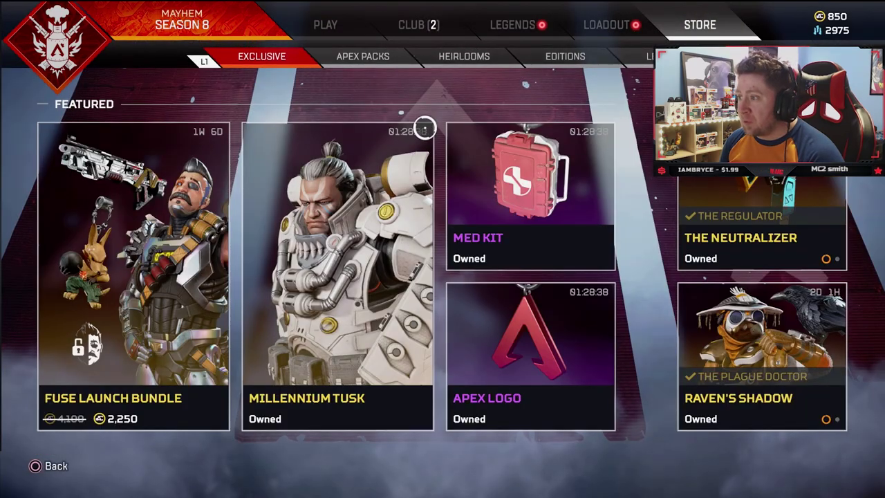
click(464, 56)
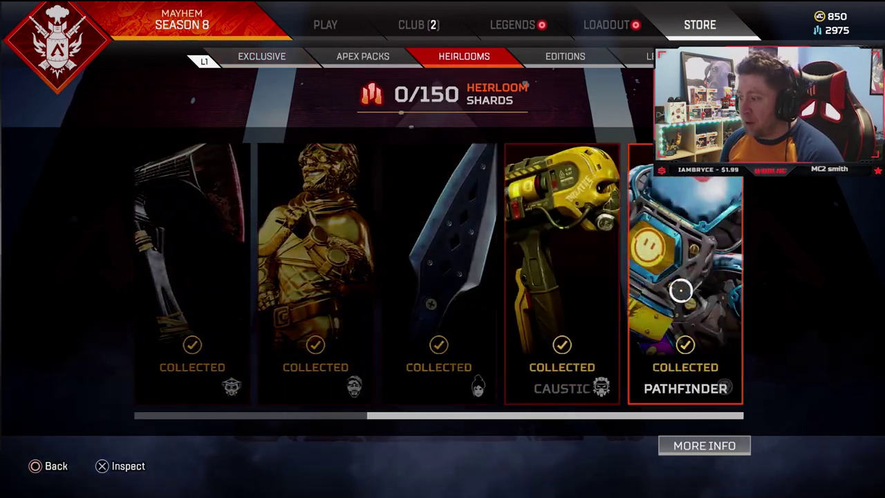
scroll(575, 273, left, 5)
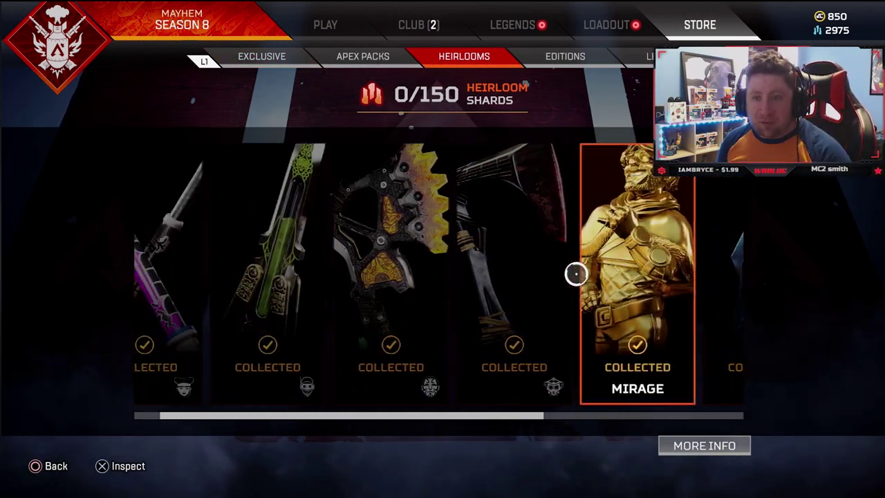
key(Escape)
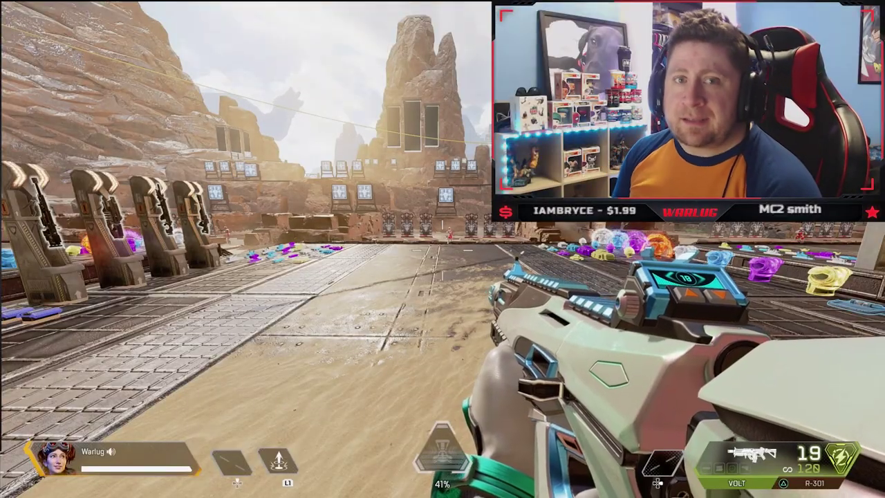
In the Firing Range, check the inventory and open Settings from the pause menu
key(Tab)
key(Tab)
key(Escape)
click(443, 250)
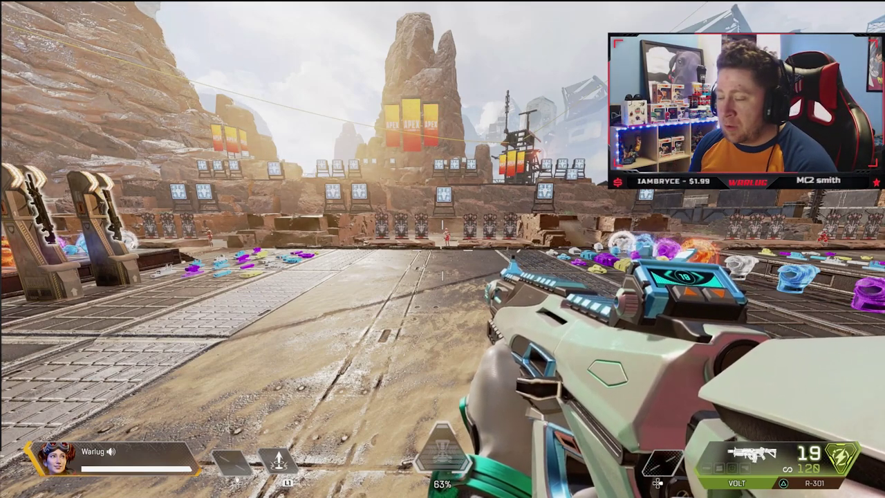
Open the Gameplay settings from the pause menu, close them, then open them again
key(Escape)
click(437, 253)
key(Escape)
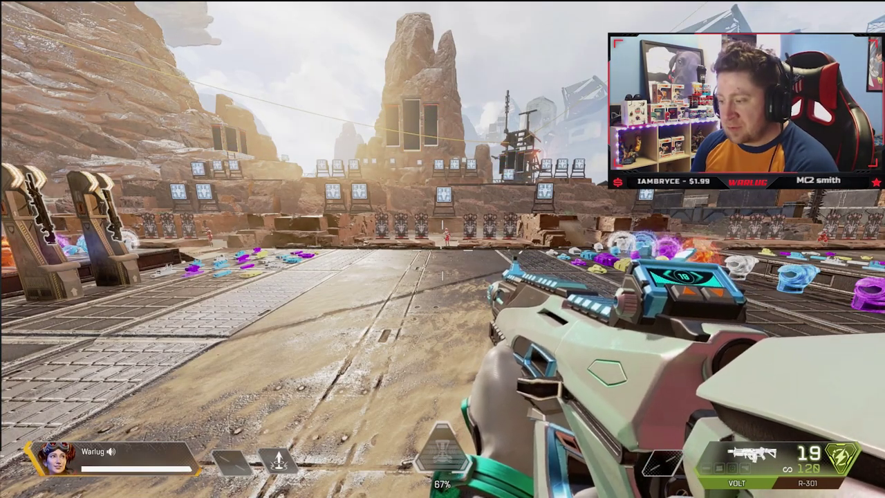
key(Escape)
click(439, 249)
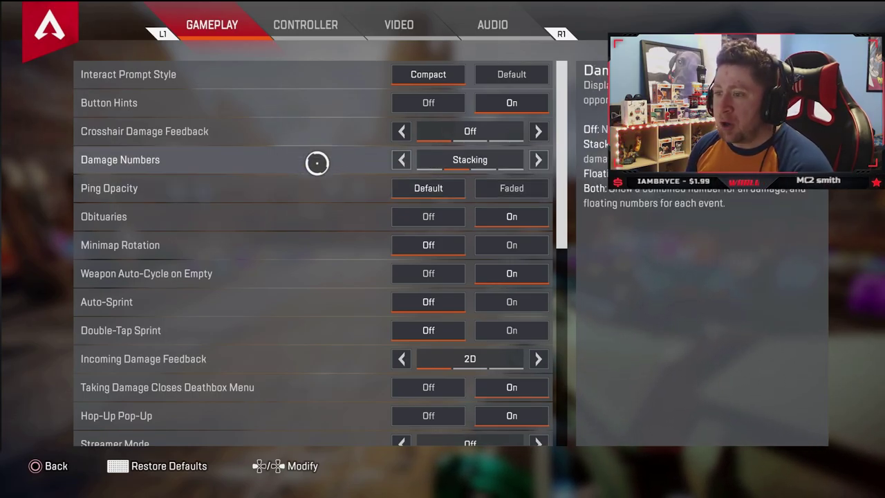
Test-fire the R-301 at range targets, then swap to the Volt and keep firing
key(Escape)
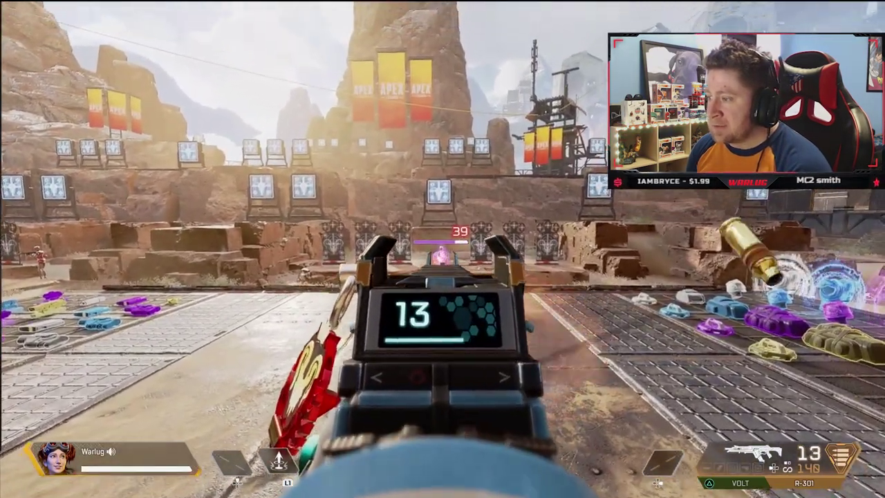
drag(442, 249, 442, 249)
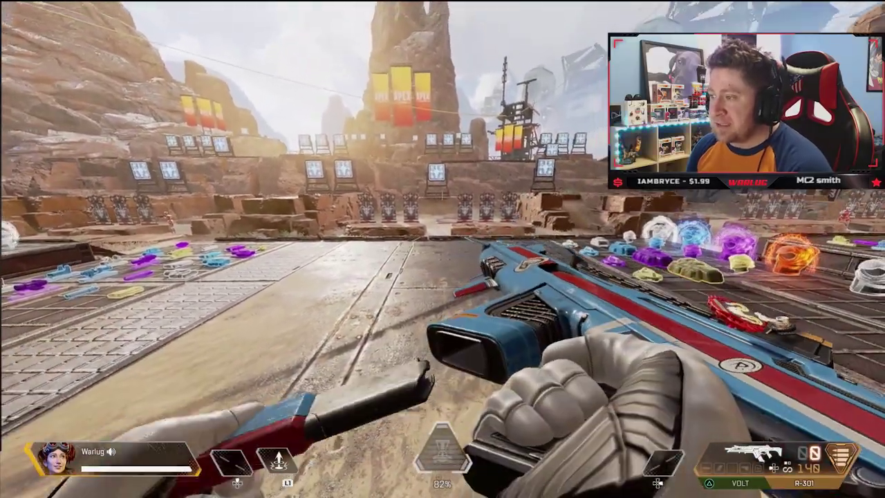
key(2)
click(442, 249)
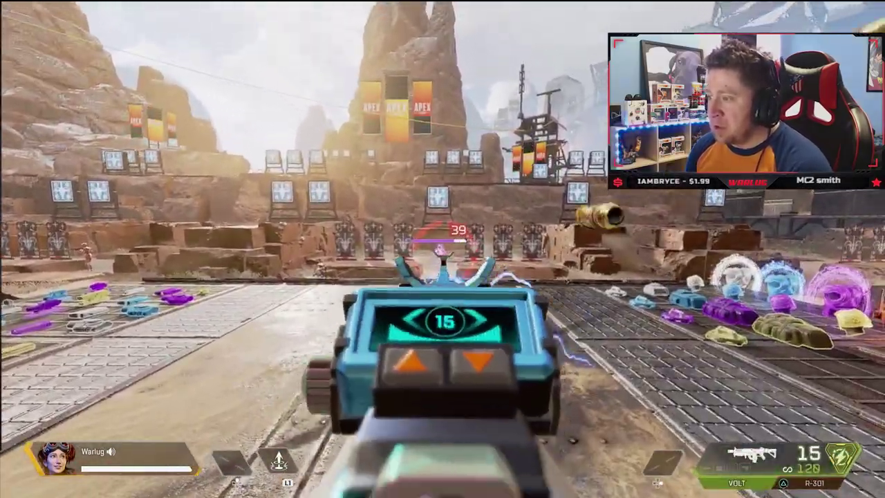
drag(443, 249, 442, 249)
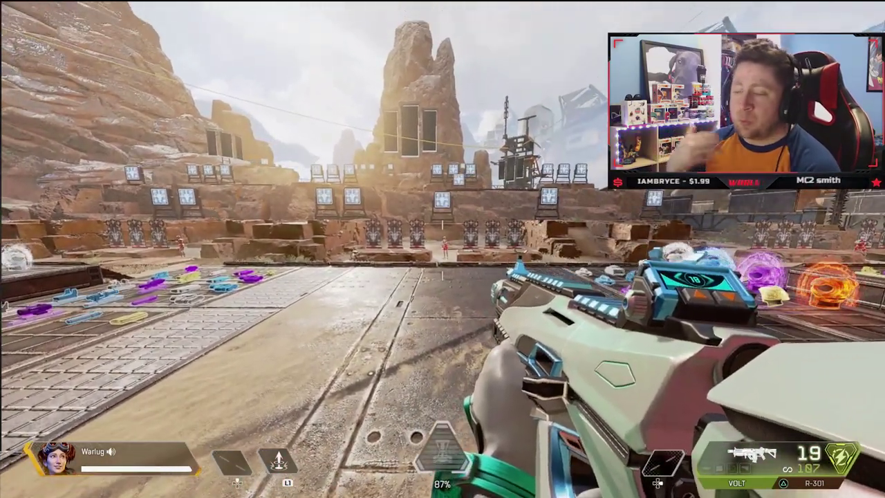
Reopen Gameplay settings to review Minimap Rotation and Weapon Auto-Cycle on Empty
key(Escape)
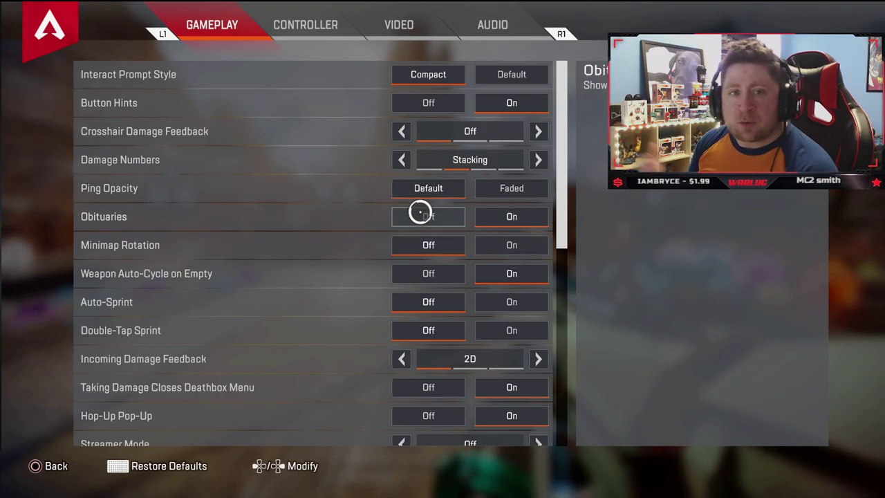
key(Down)
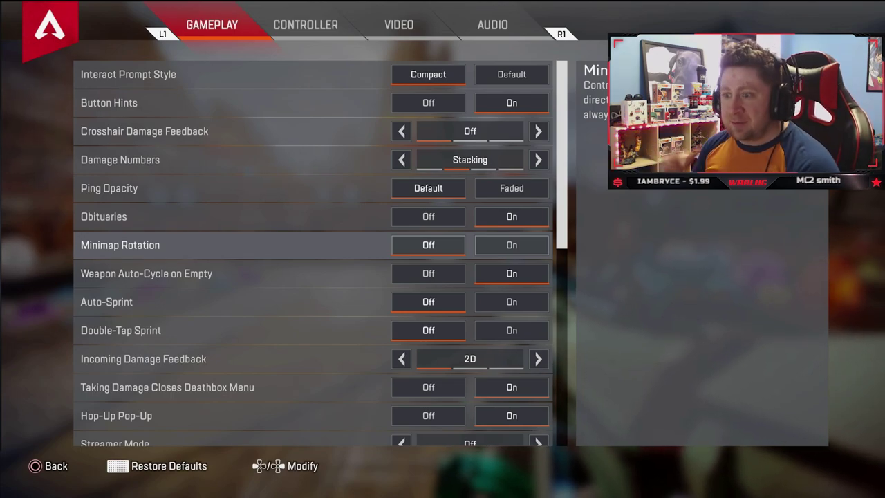
click(429, 273)
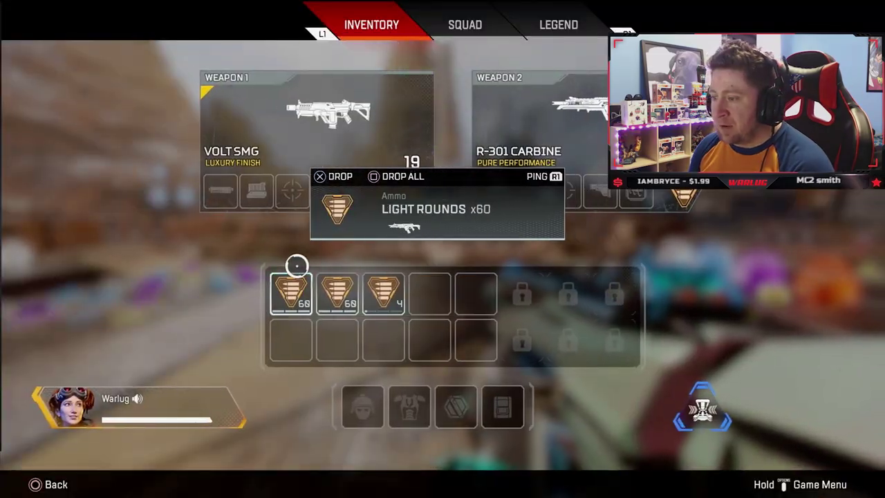
Close the inventory, fire and reload the Volt, then check the pause menu and inventory
key(Escape)
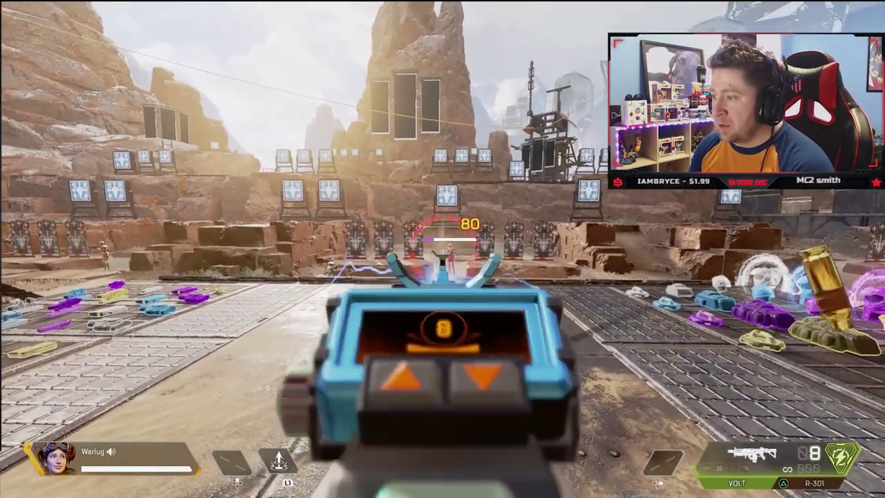
click(443, 249)
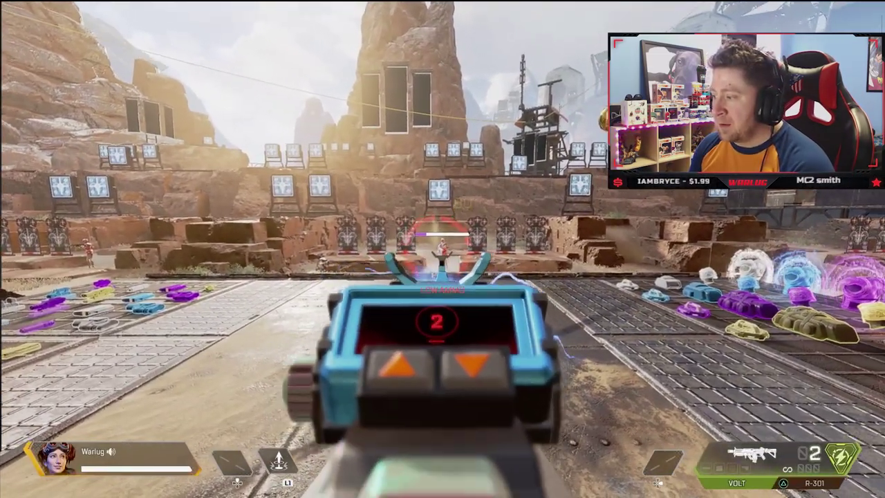
key(r)
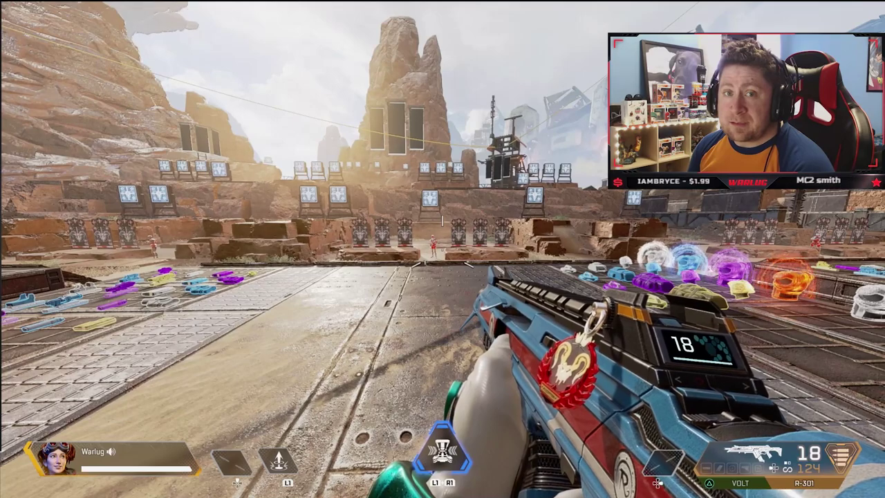
key(Escape)
key(Escape)
key(Tab)
key(Escape)
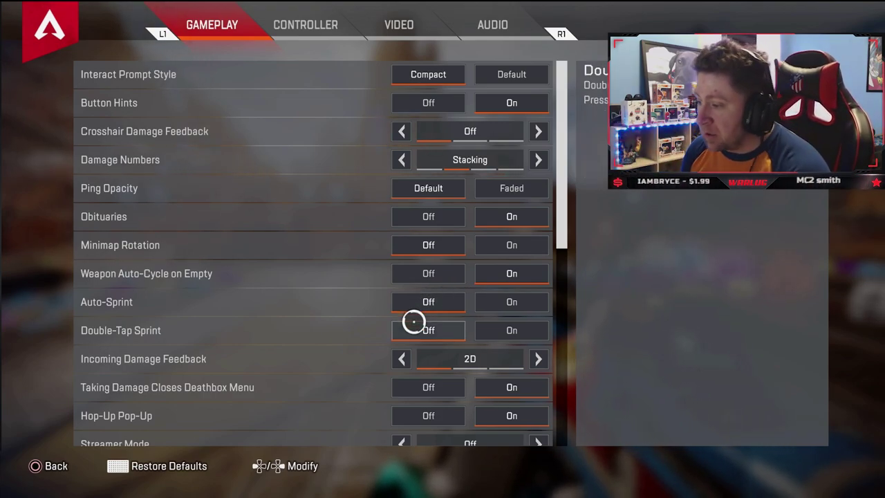
key(Down)
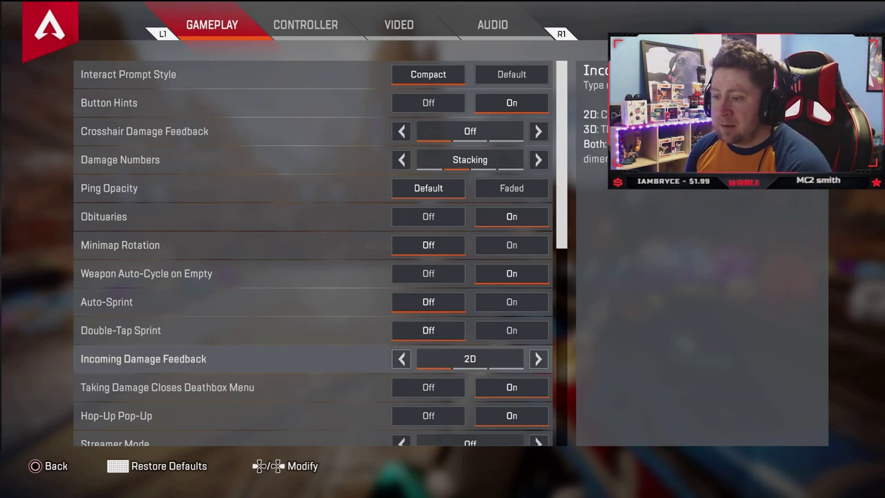
click(539, 357)
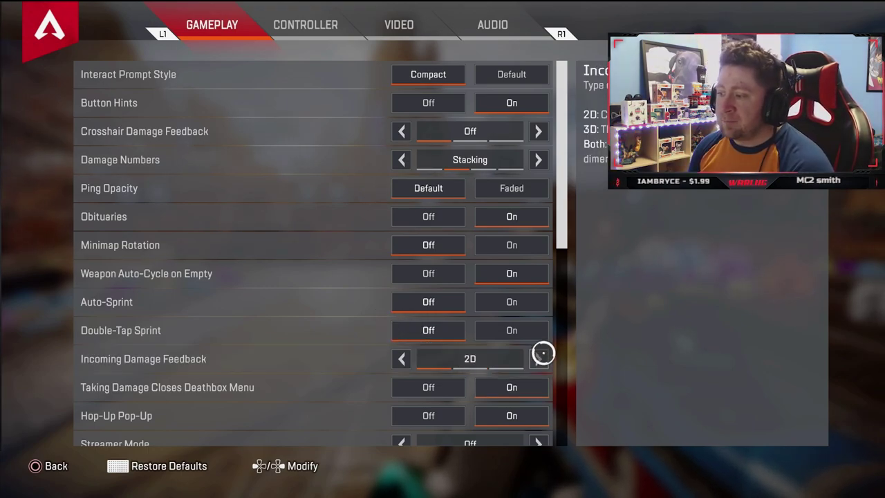
click(402, 359)
scroll(299, 365, down, 2)
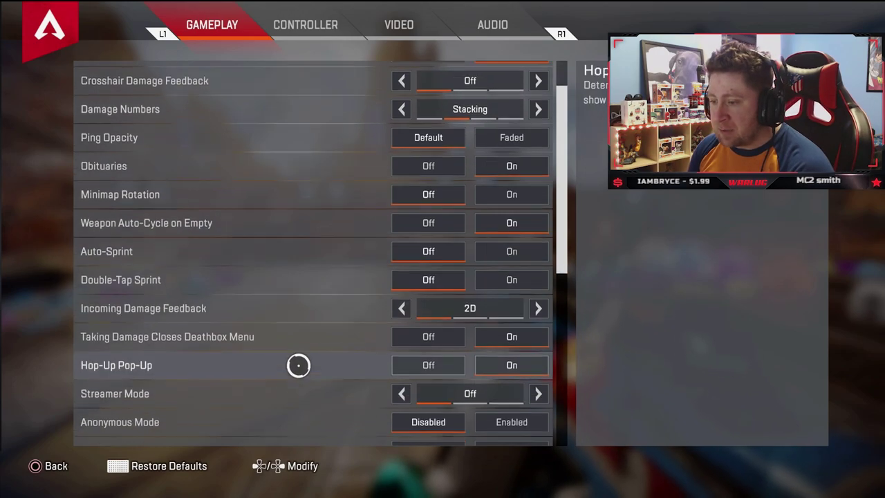
scroll(299, 365, down, 1)
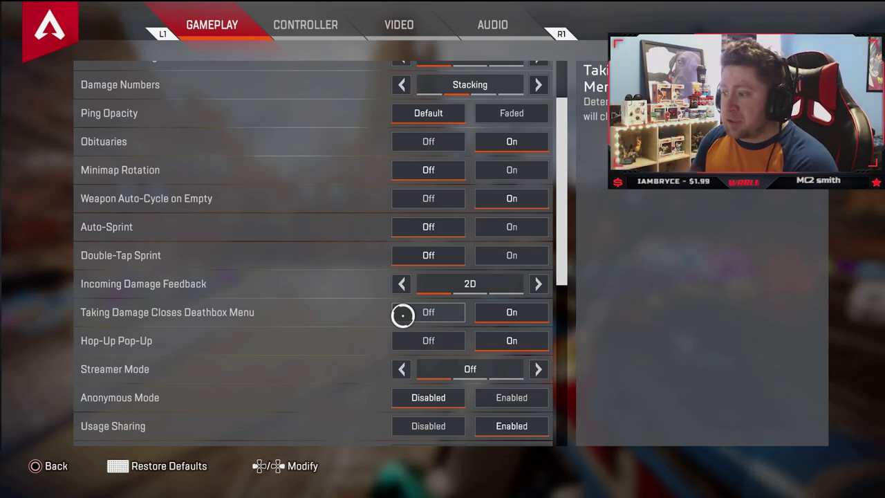
key(Down)
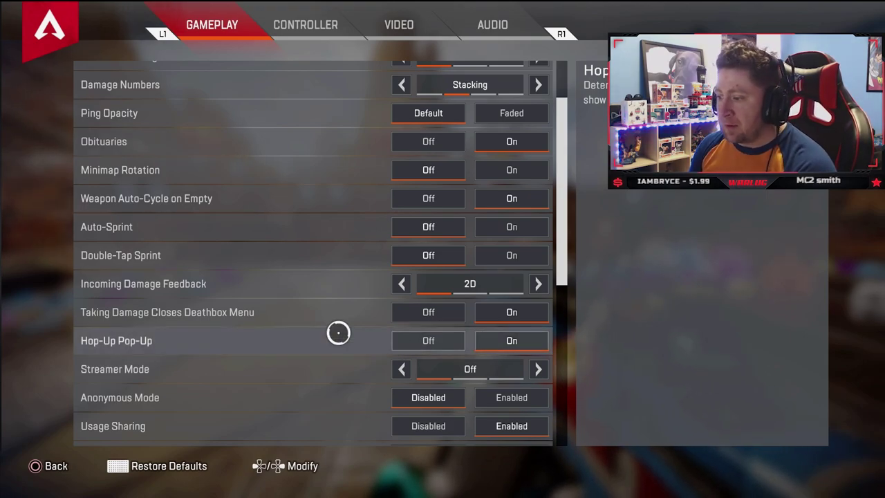
scroll(332, 373, down, 3)
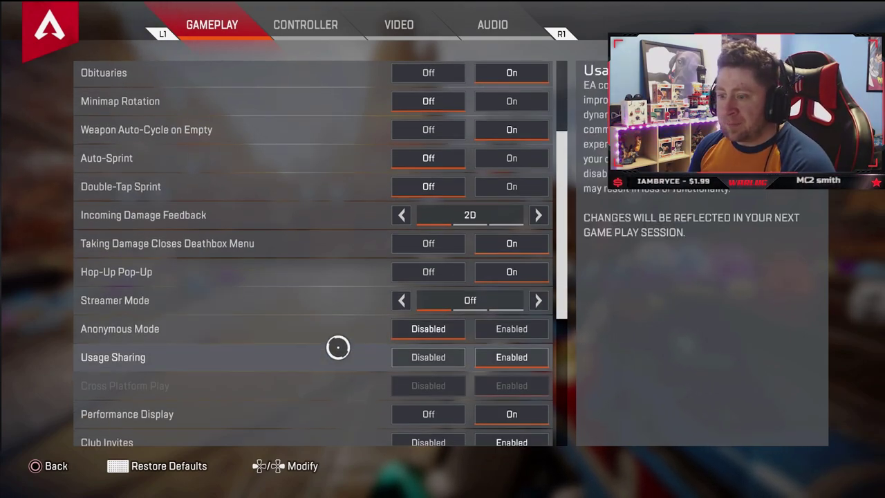
scroll(338, 348, down, 1)
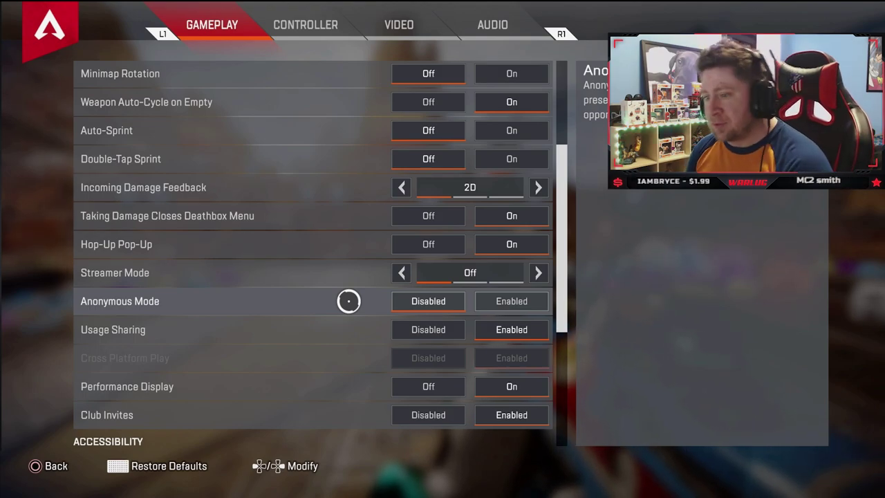
Review Usage Sharing, Performance Display and Club Invites, then exit settings back to the Firing Range
key(Down)
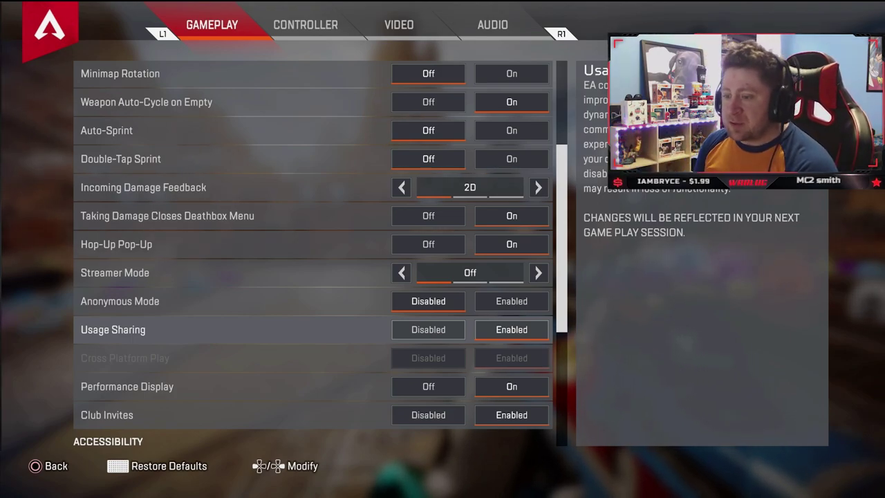
key(Down)
key(Up)
key(Down)
key(Up)
key(Down)
key(Down)
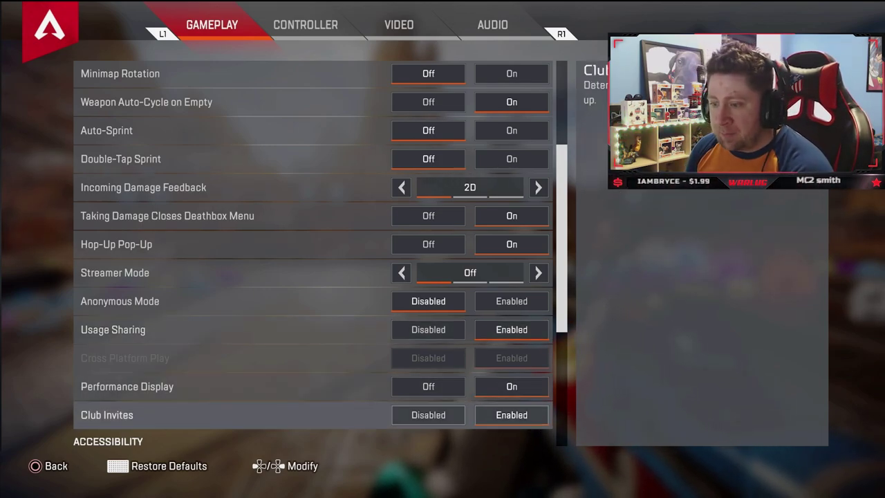
key(Up)
key(Escape)
key(Escape)
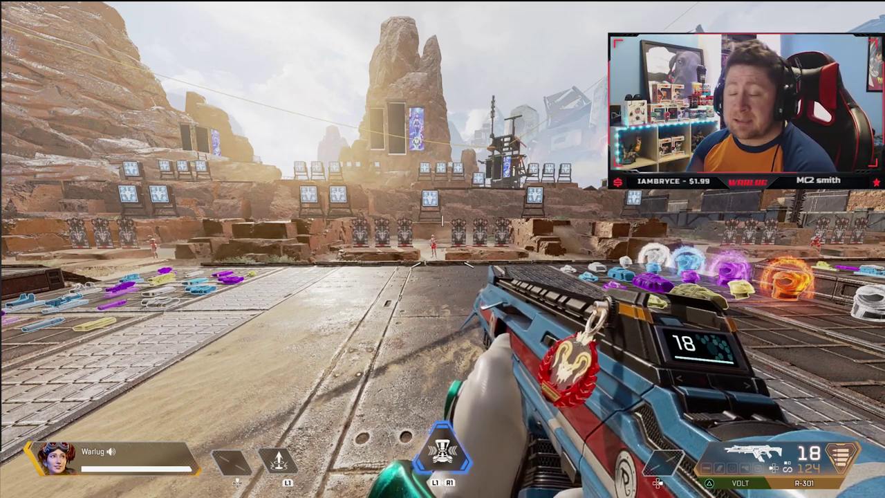
Scroll the Gameplay settings to Accessibility and set Color Blind Mode back to Off after trying Tritanopia
key(Escape)
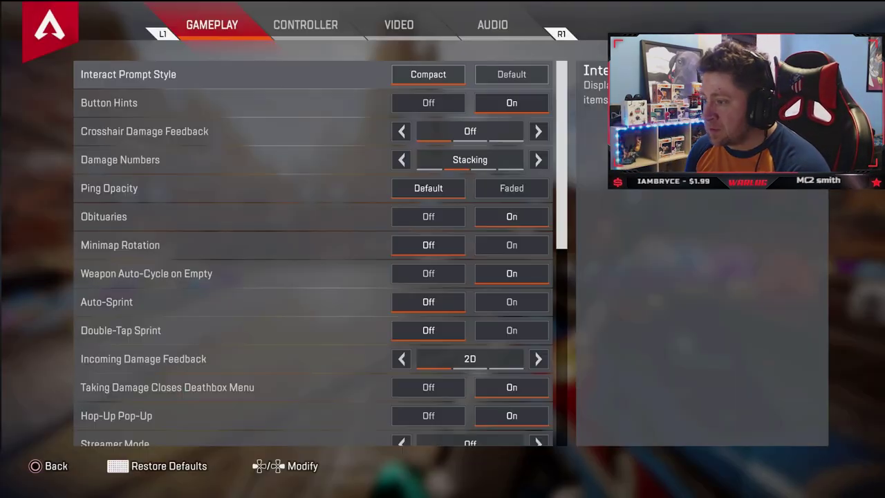
key(Down)
key(Down)
key(Down)
key(Down)
key(Down)
key(Down)
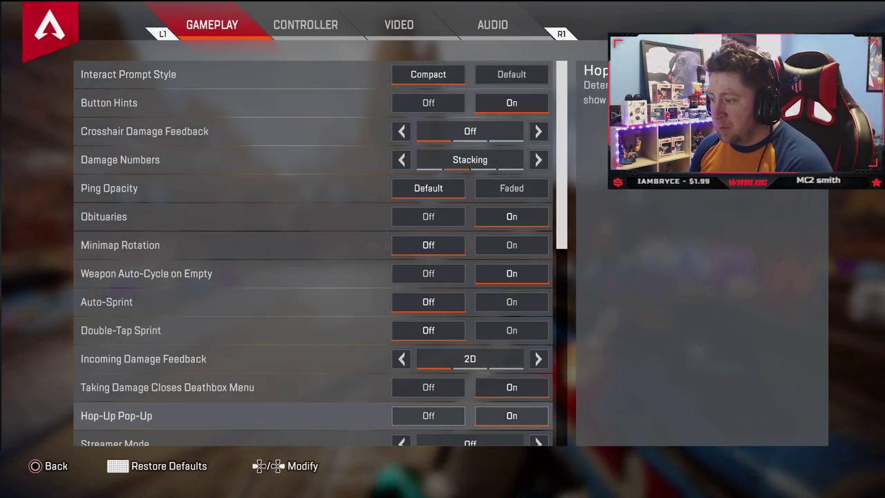
key(Down)
key(Down)
key(Down)
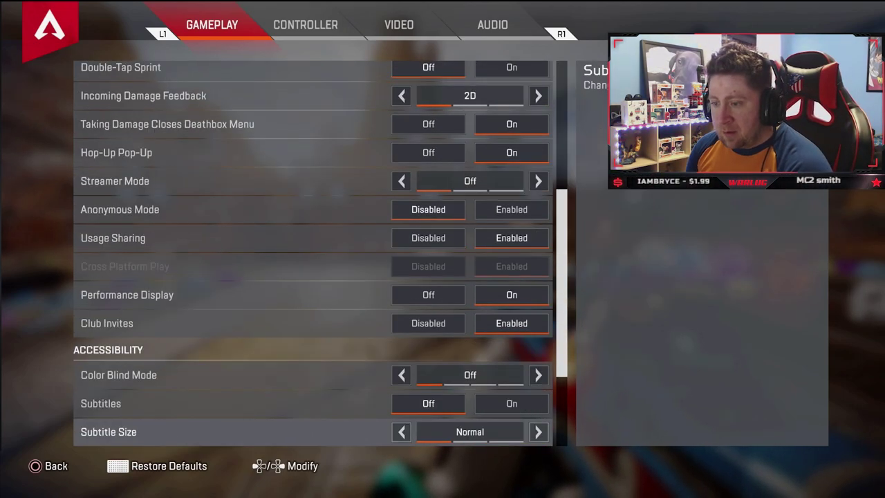
key(Up)
key(Up)
key(Up)
key(Down)
key(Down)
key(Down)
key(Down)
key(Down)
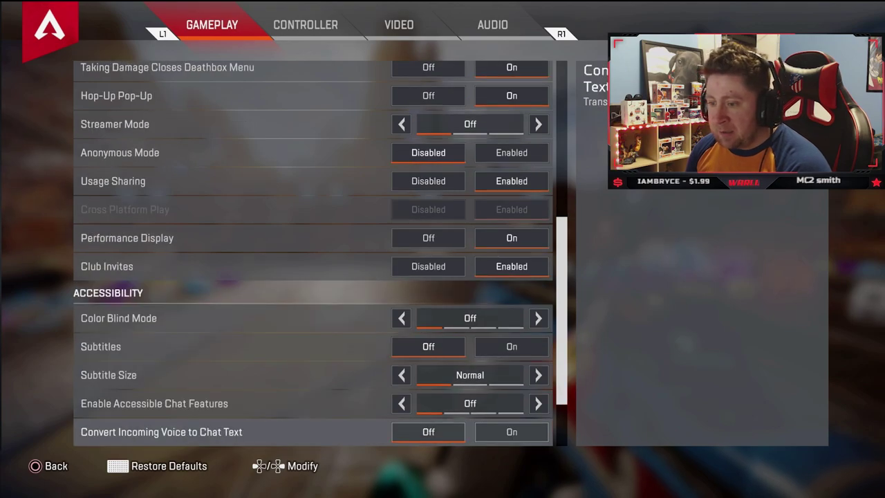
key(Up)
key(Up)
key(Up)
key(Up)
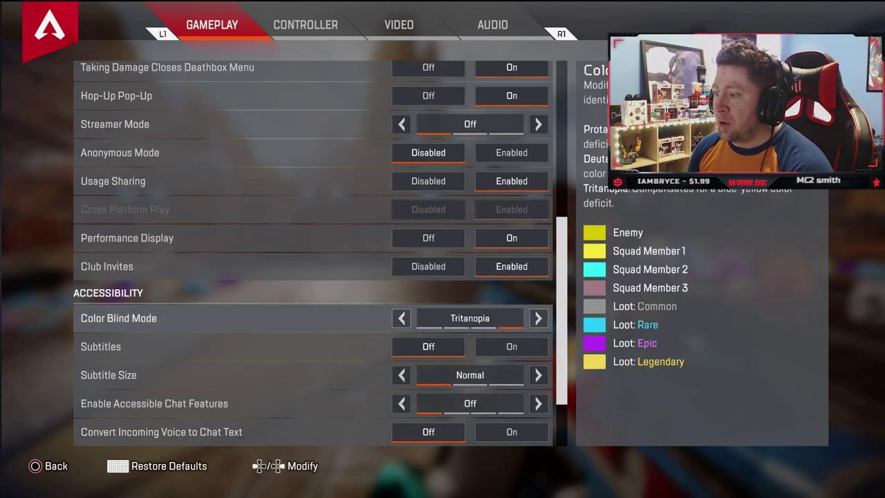
key(Up)
key(Down)
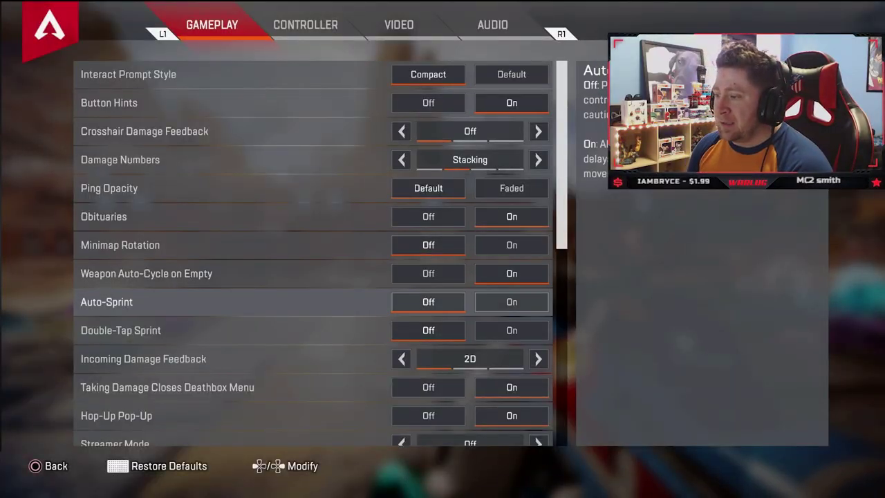
key(Down)
key(Down)
key(Down)
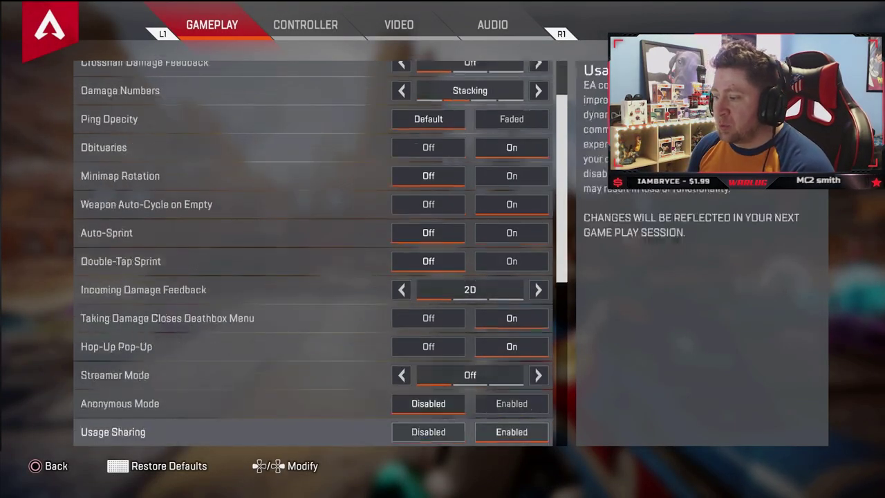
key(Up)
key(Right)
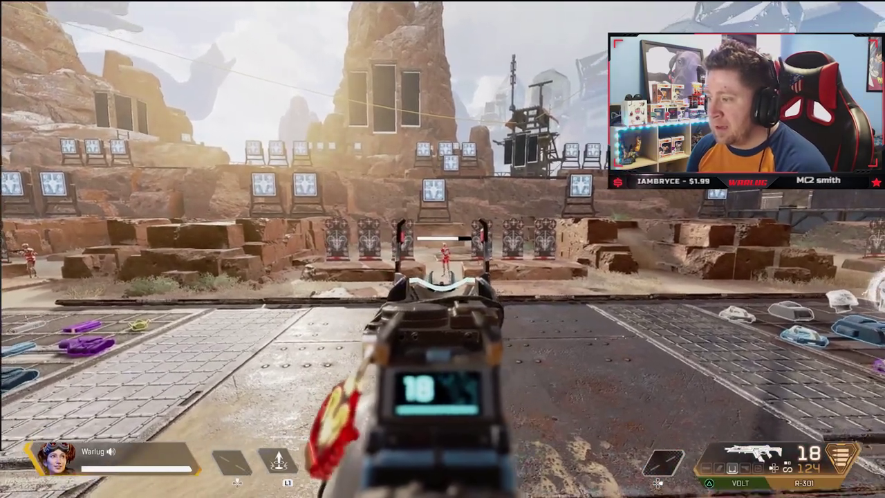
Fire the R-301, then review Accessible Chat Features and Convert Incoming Voice to Chat Text
click(443, 249)
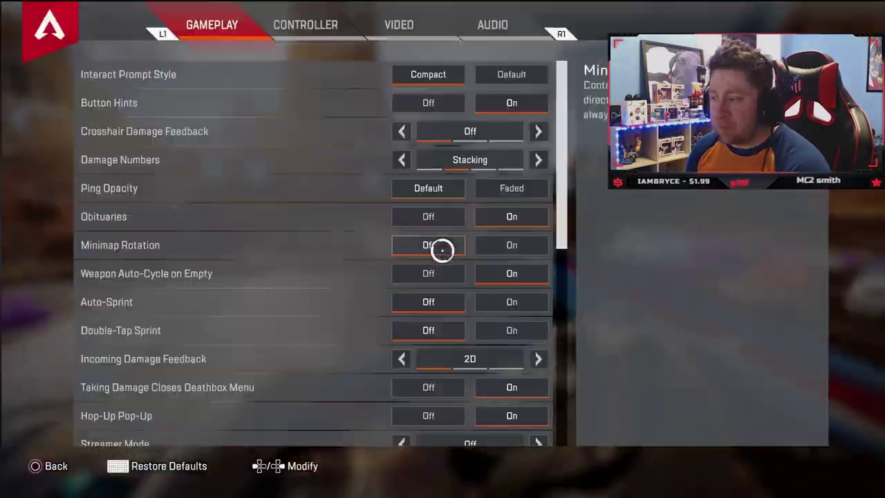
key(Down)
key(Down)
key(Down)
key(Down)
key(Down)
key(Down)
key(Down)
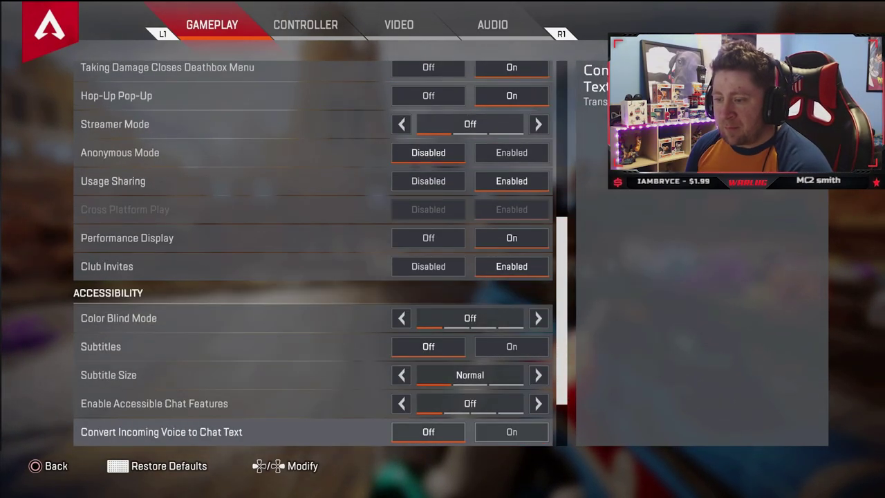
key(Up)
key(Up)
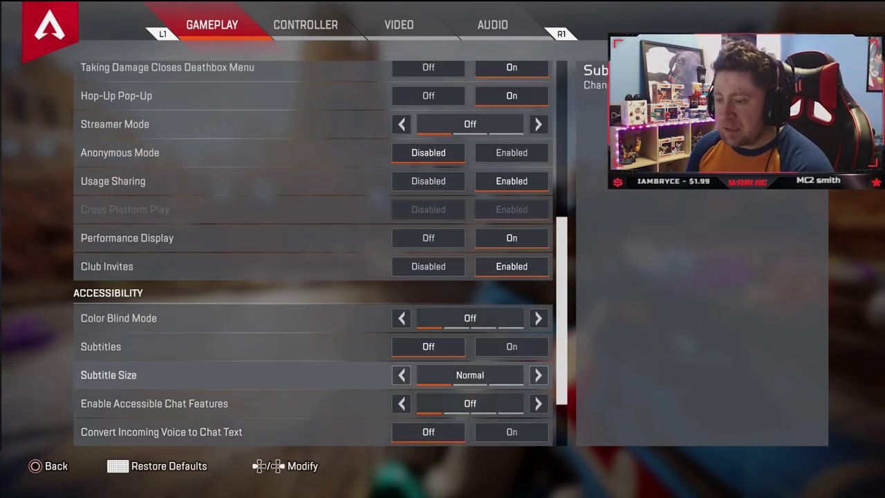
key(Down)
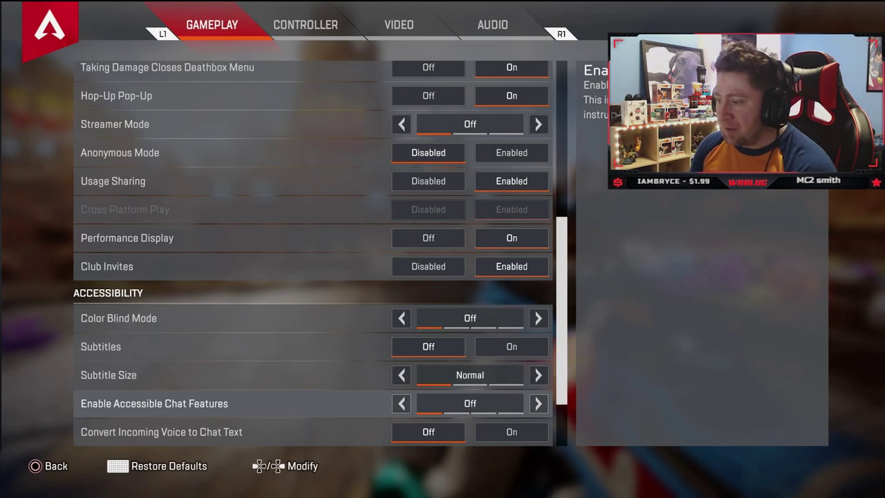
key(Down)
key(e)
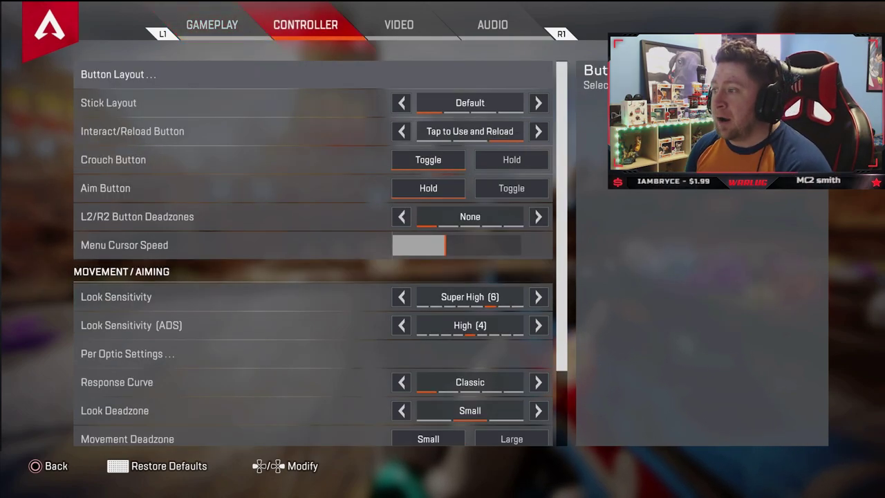
key(Down)
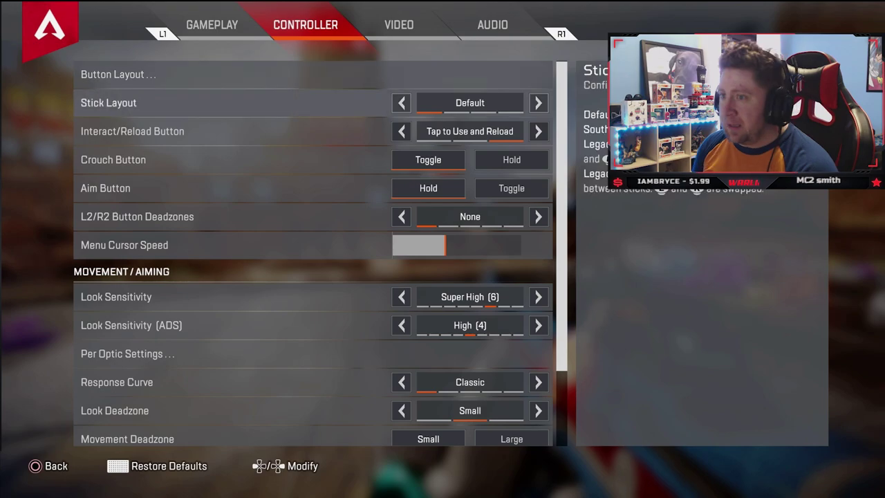
key(Up)
key(Return)
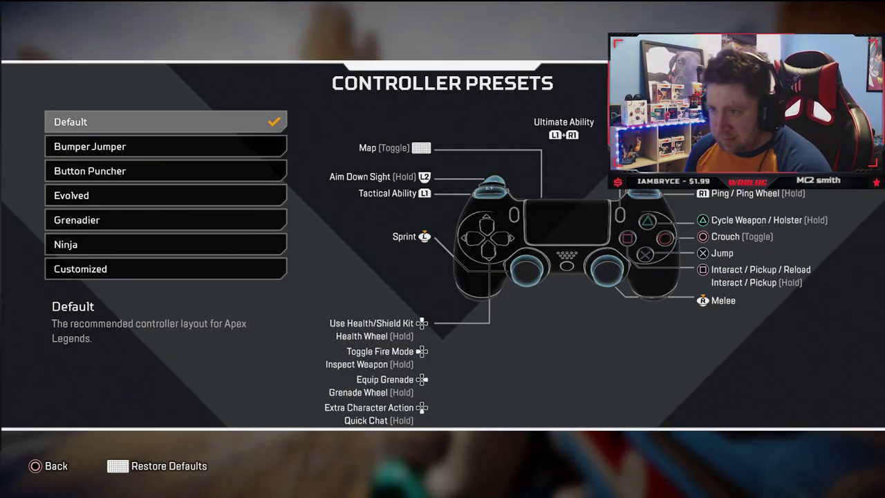
key(Down)
key(Down)
key(Down)
key(Up)
key(Up)
key(Down)
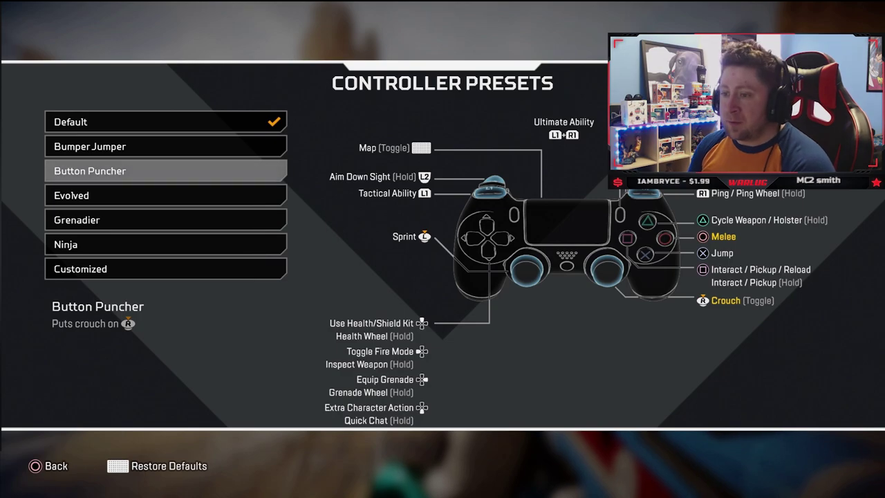
key(Escape)
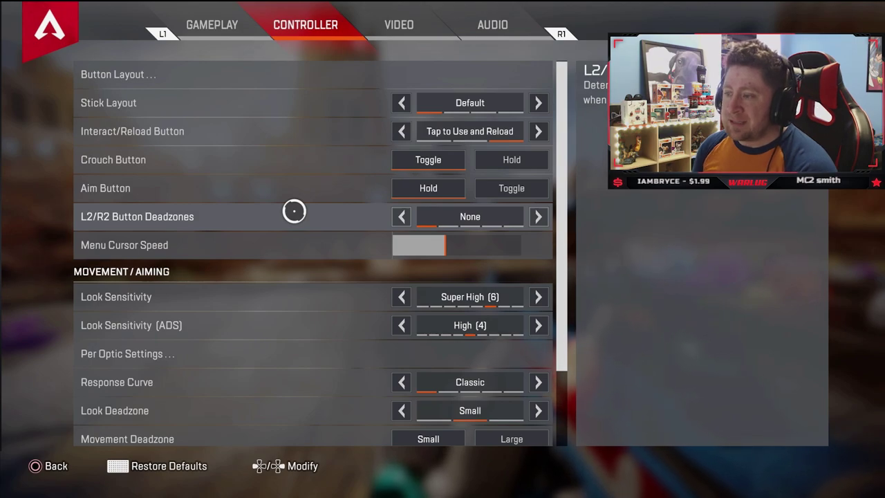
Cycle L2/R2 Button Deadzones to Default and back to None, then scroll down the controller list
click(536, 216)
click(536, 217)
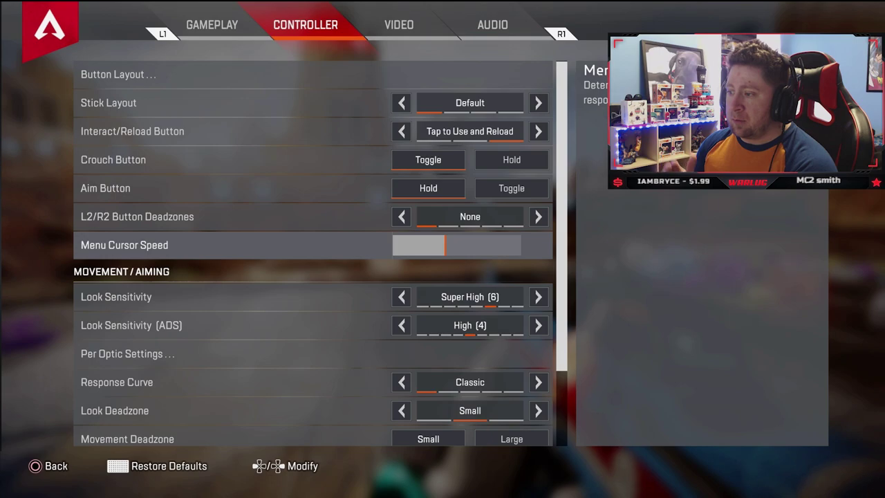
key(Down)
key(Down)
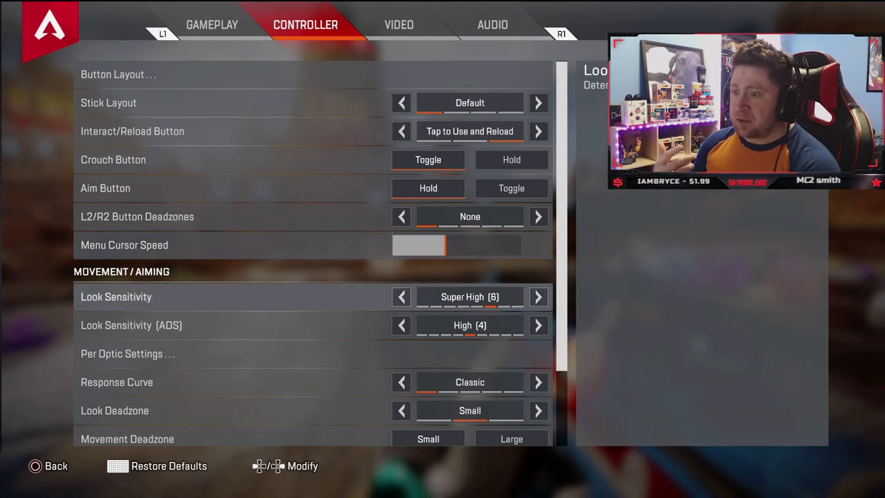
key(Up)
key(Up)
key(Up)
key(Down)
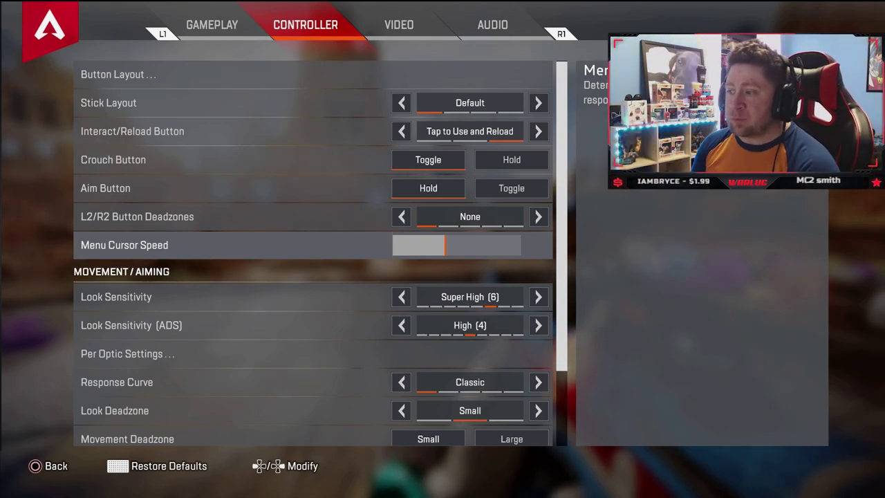
scroll(313, 252, down, 1)
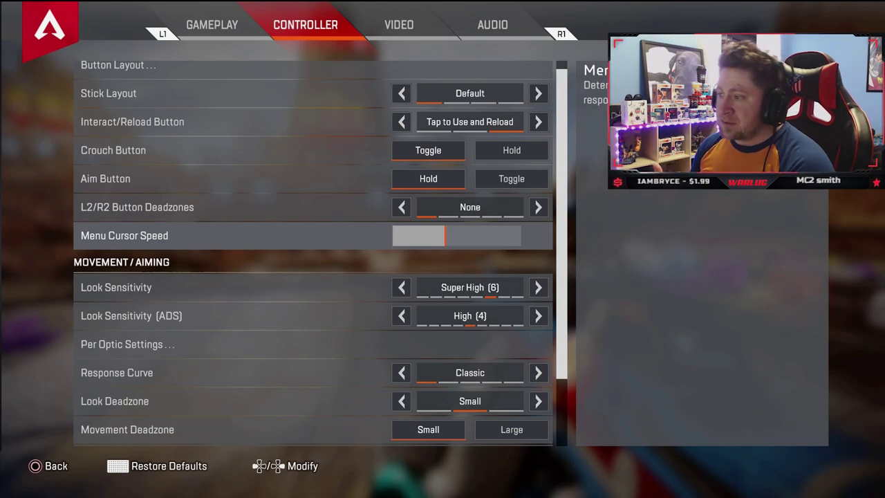
Move between Per Optic Settings and Look Sensitivity, setting Look Sensitivity to Super High (6)
click(127, 344)
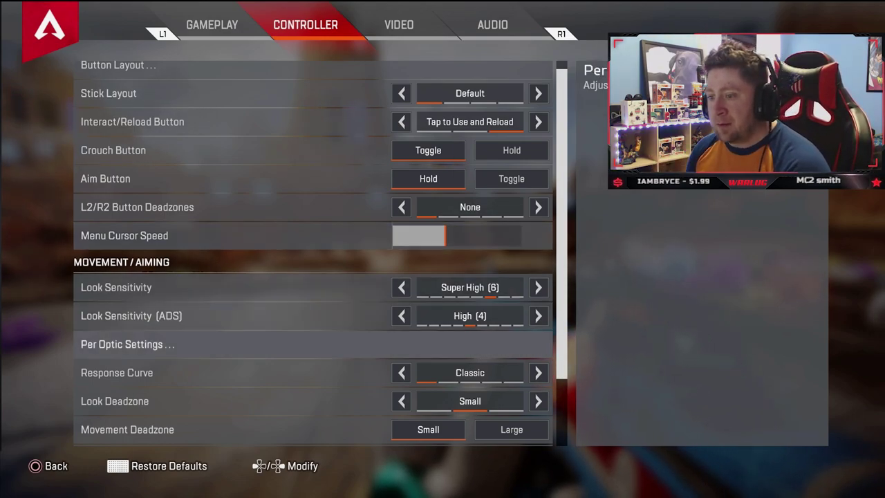
click(116, 287)
click(127, 343)
click(116, 286)
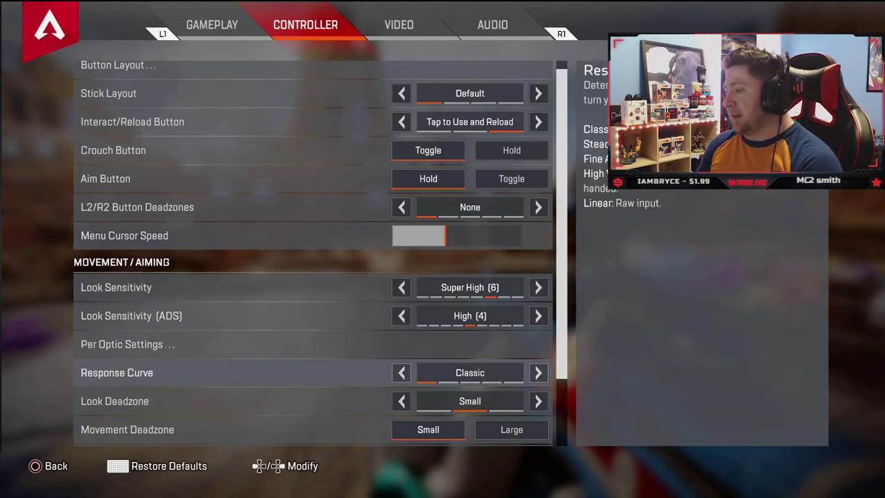
key(Up)
key(Up)
key(Up)
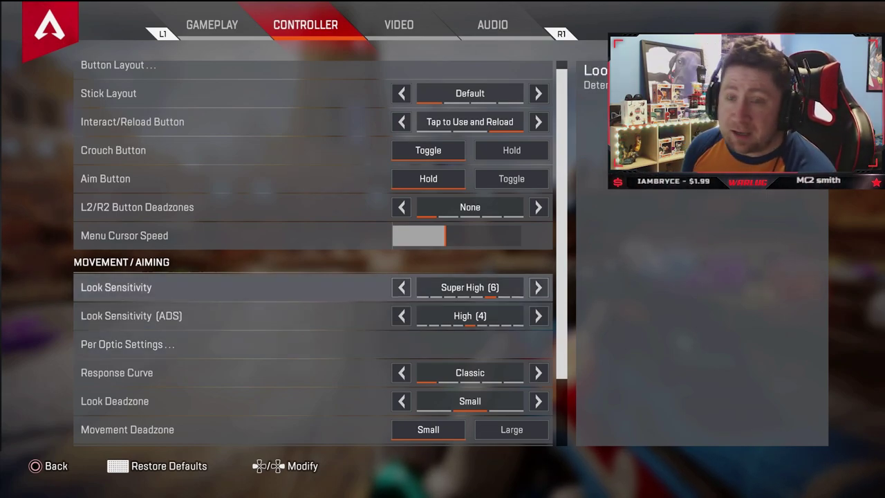
key(Down)
key(Up)
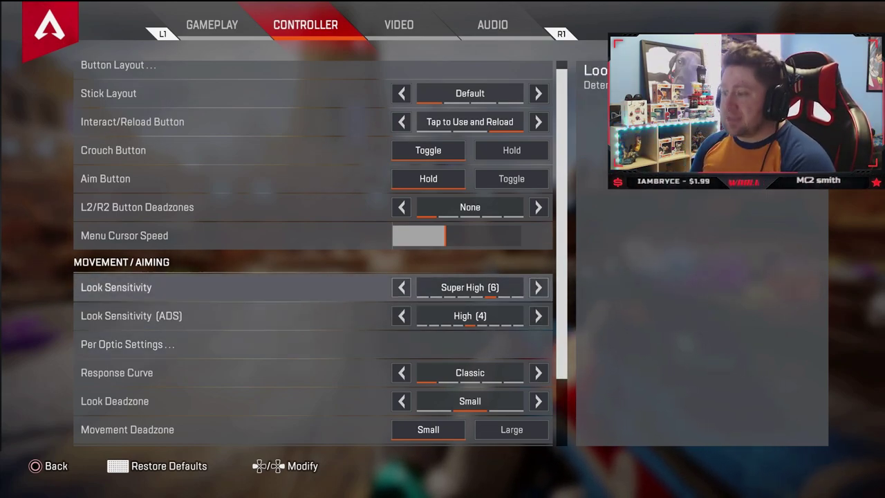
key(Down)
key(Up)
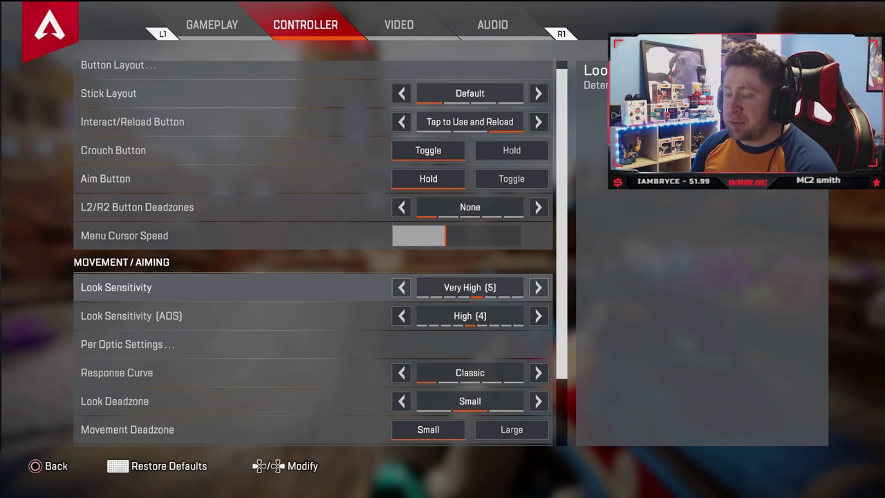
key(Down)
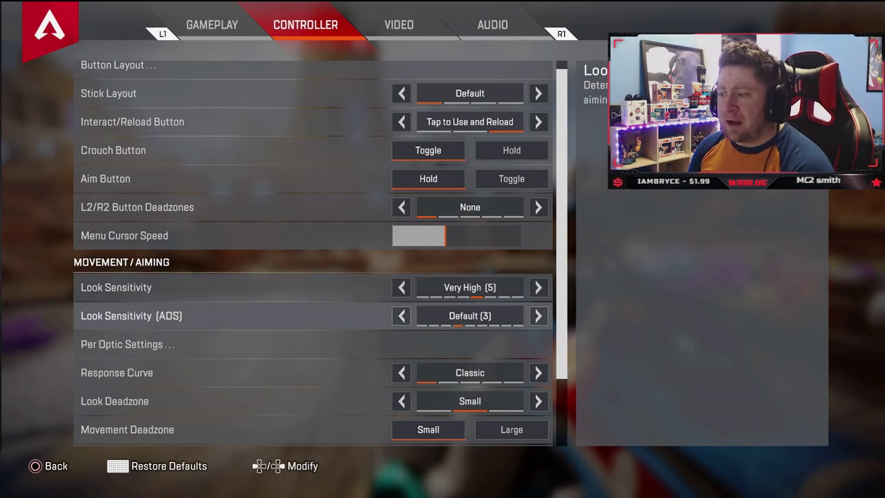
key(Up)
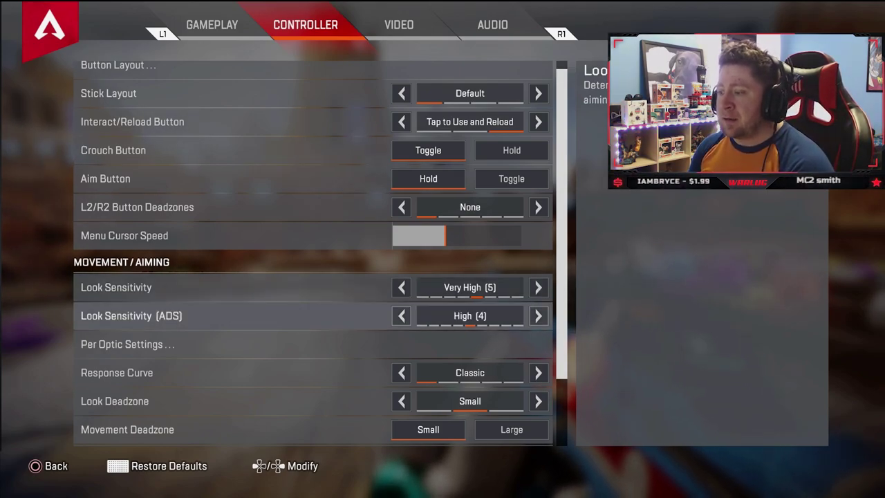
key(Right)
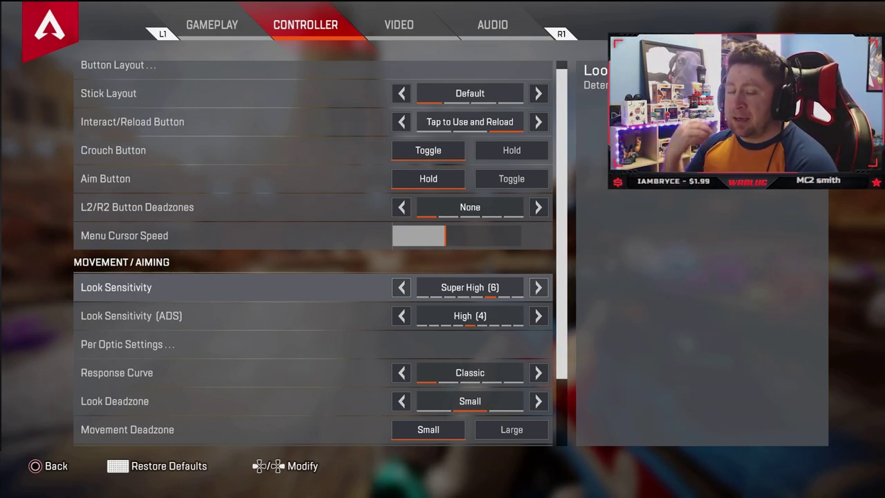
key(Left)
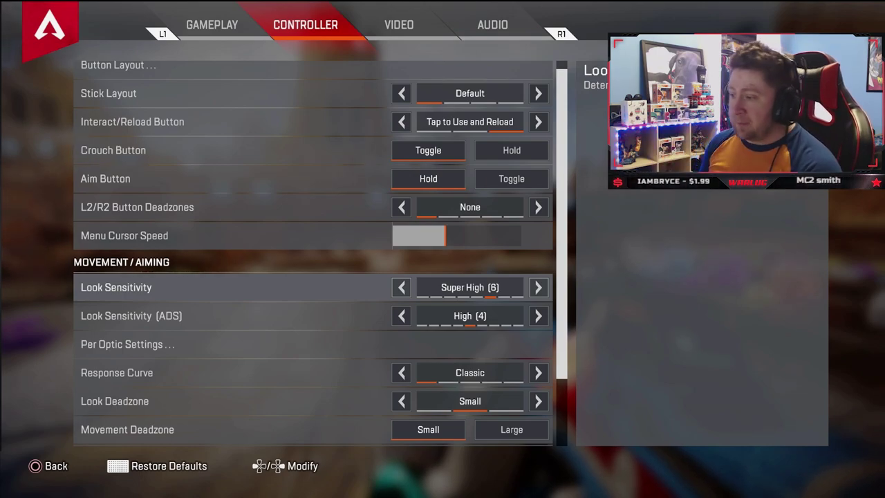
Lower Look Sensitivity (ADS) one step to High (4)
key(Down)
key(Left)
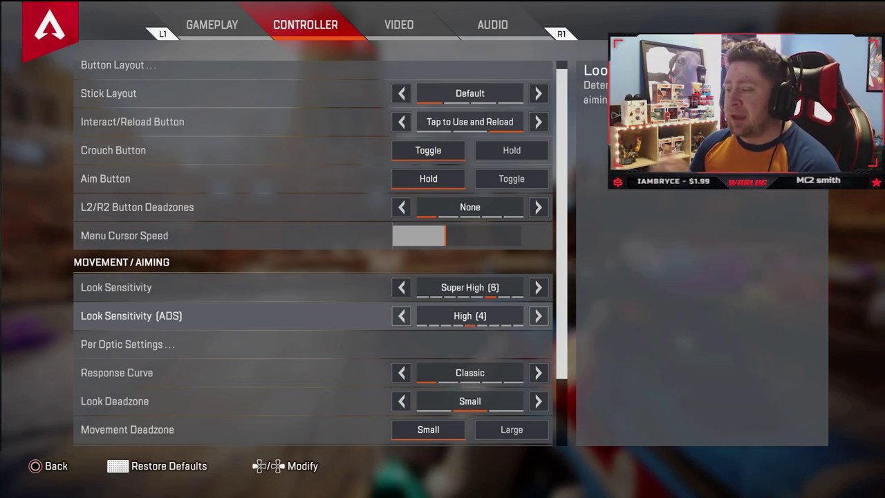
key(Up)
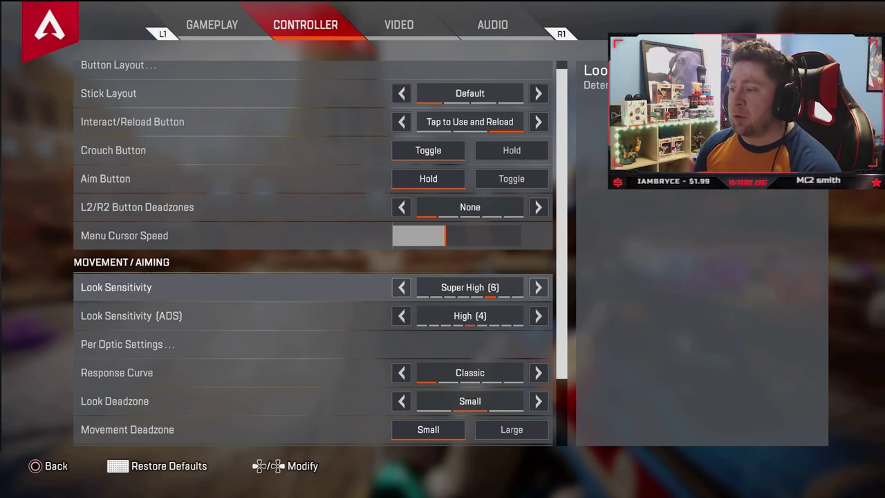
key(Down)
key(Down)
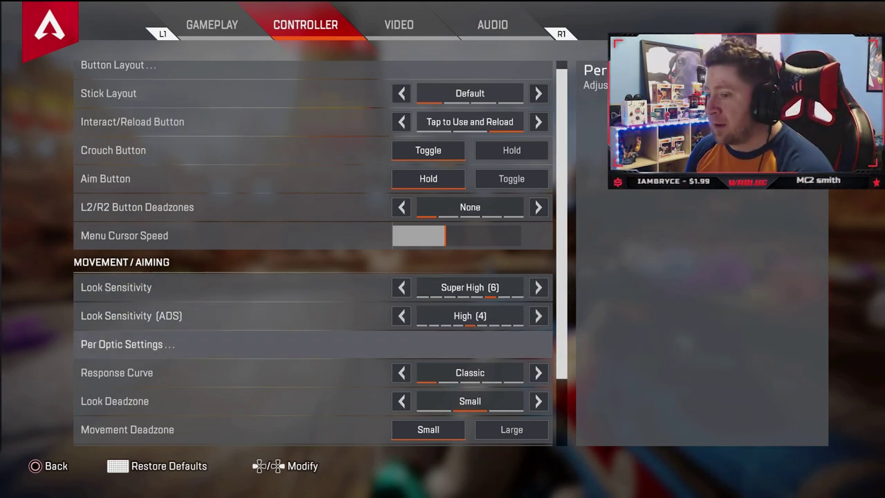
Toggle Per Optic ADS Sensitivity on, look over optic values, then switch it back Off
key(Return)
key(Escape)
key(Down)
key(Up)
key(Return)
key(Down)
key(Down)
key(Right)
key(Down)
key(Down)
key(Down)
key(Down)
key(Down)
key(Down)
key(Up)
key(Up)
key(Up)
key(Left)
key(Up)
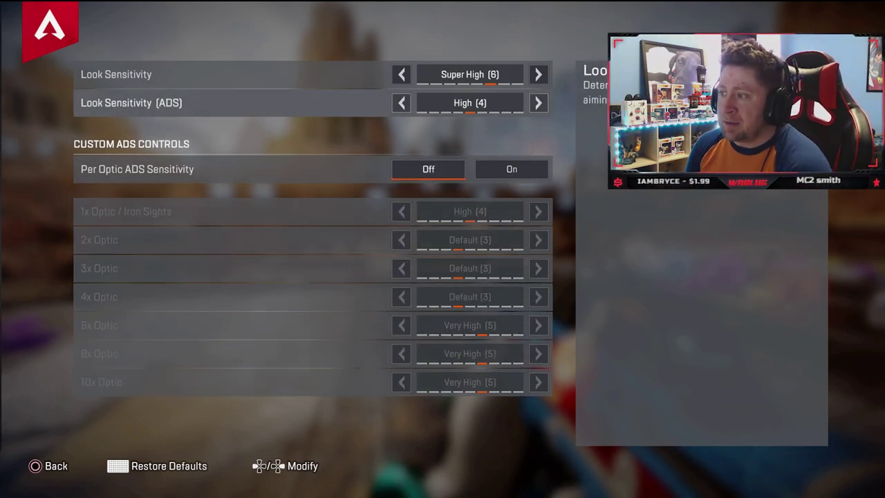
key(Escape)
key(Down)
key(Down)
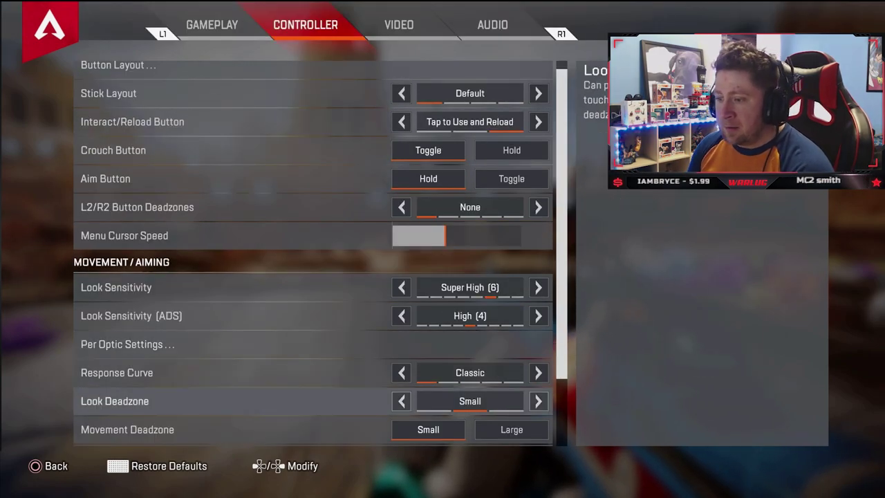
Read the Response Curve description and change Look Deadzone from Small to None
key(Up)
key(Down)
key(Up)
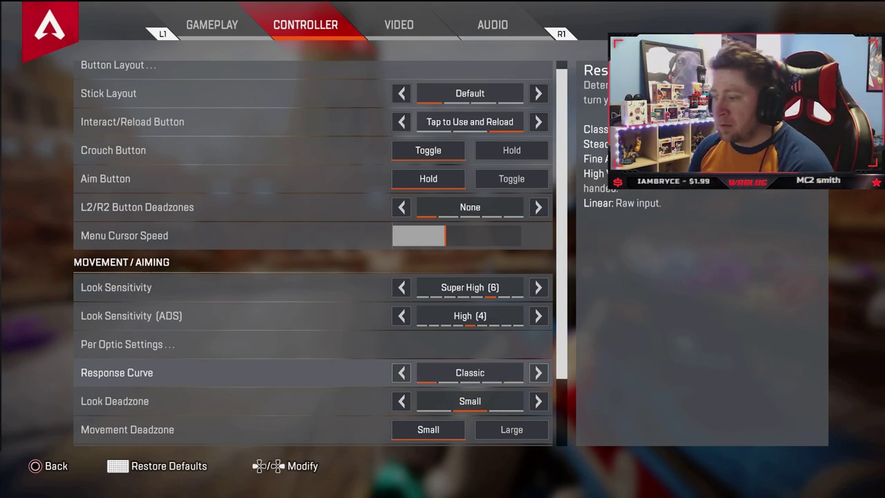
key(Down)
key(Left)
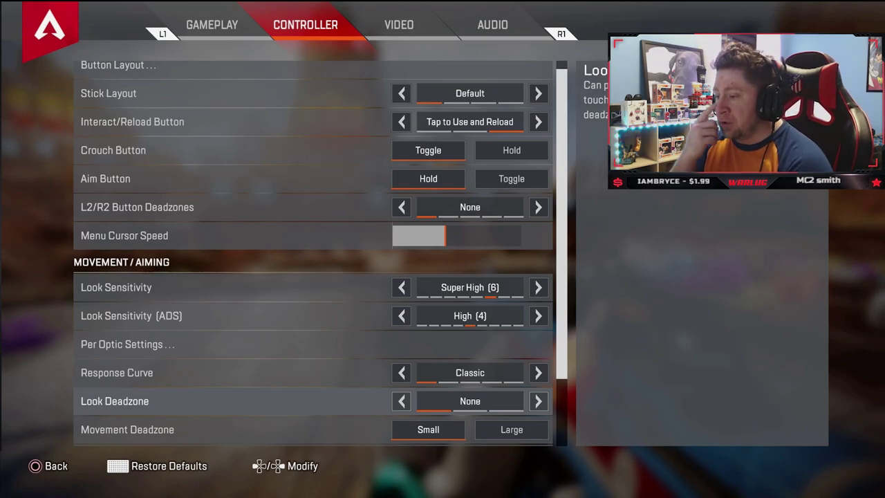
Exit settings and aim and fire at the range dummy with no look deadzone
key(Escape)
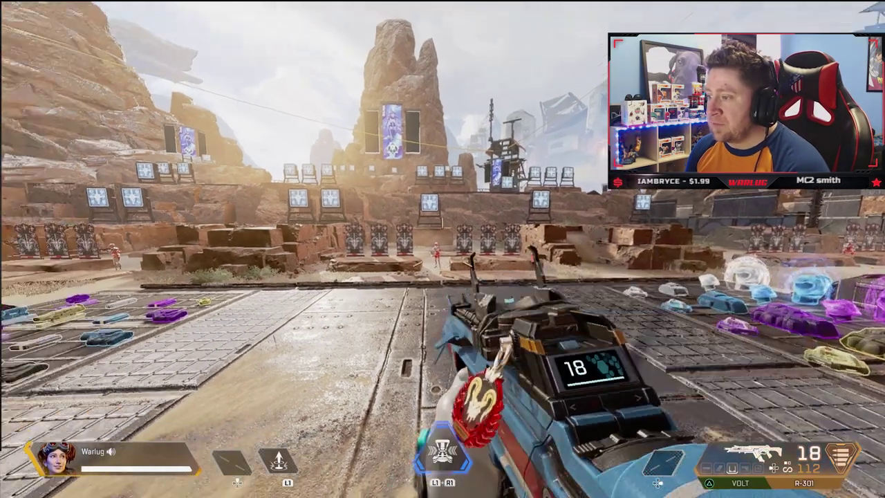
right_click(442, 249)
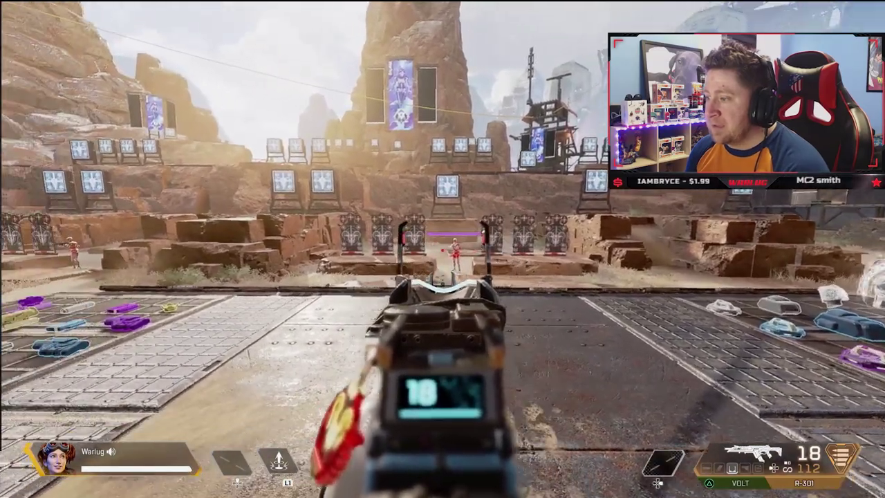
click(442, 249)
click(442, 249)
key(2)
key(Escape)
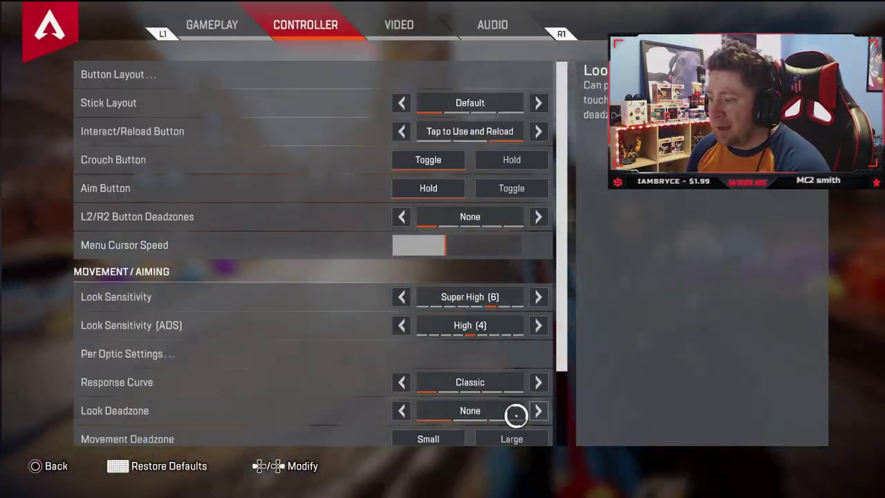
Fire at the range targets again, then return to controller settings to restore Look Deadzone to Small
key(Escape)
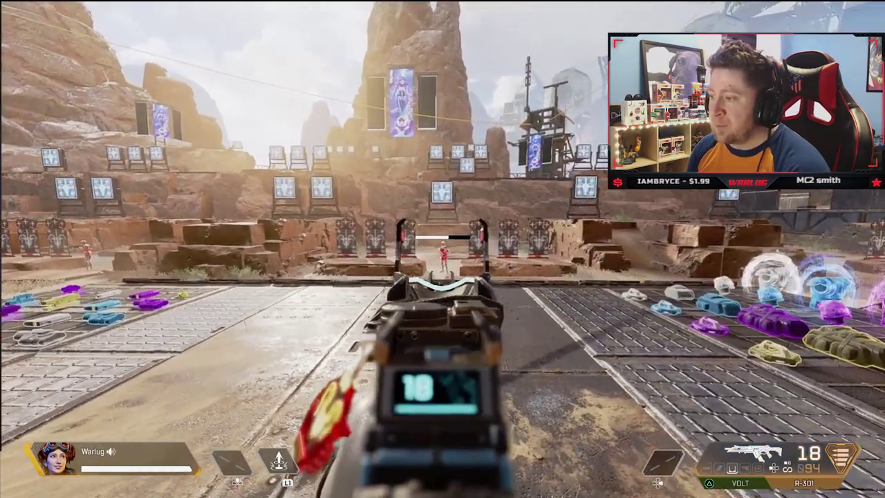
right_click(442, 249)
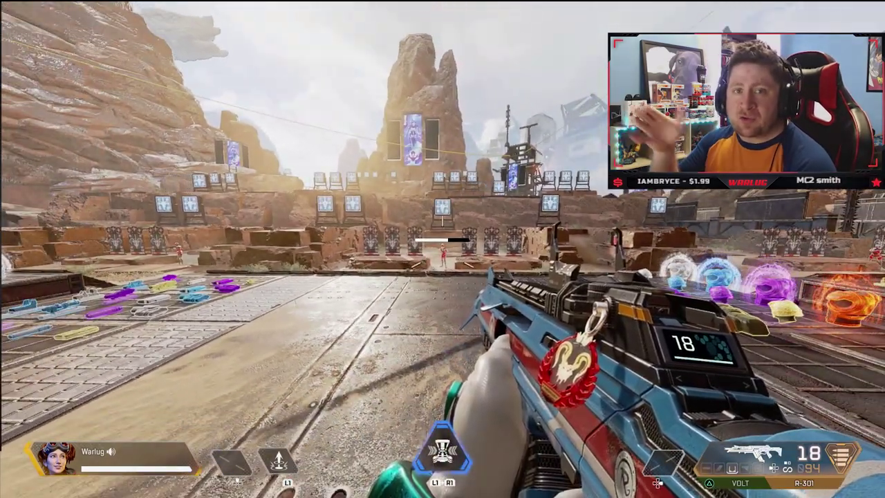
right_click(442, 249)
click(442, 249)
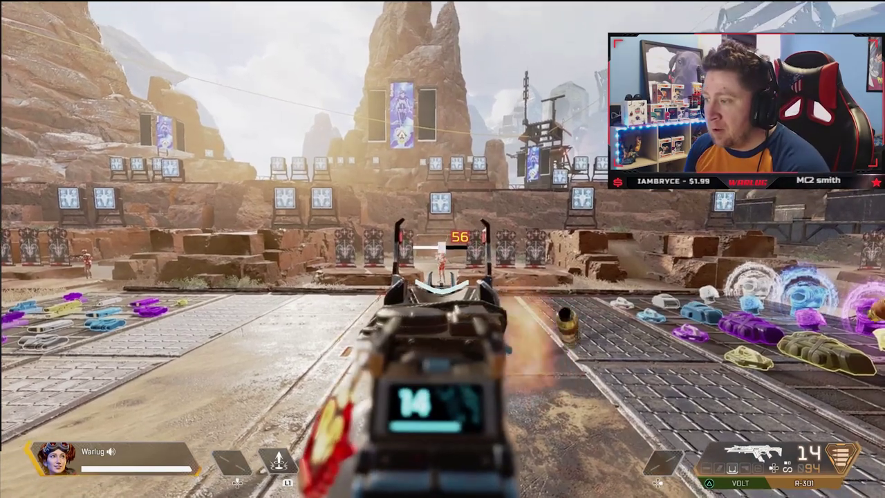
key(r)
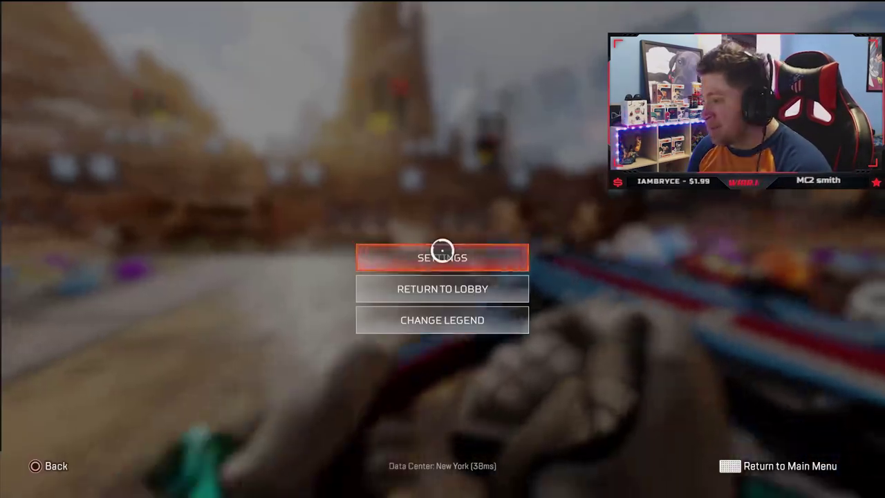
key(Down)
key(Down)
key(Down)
key(Down)
key(Down)
key(Down)
key(Down)
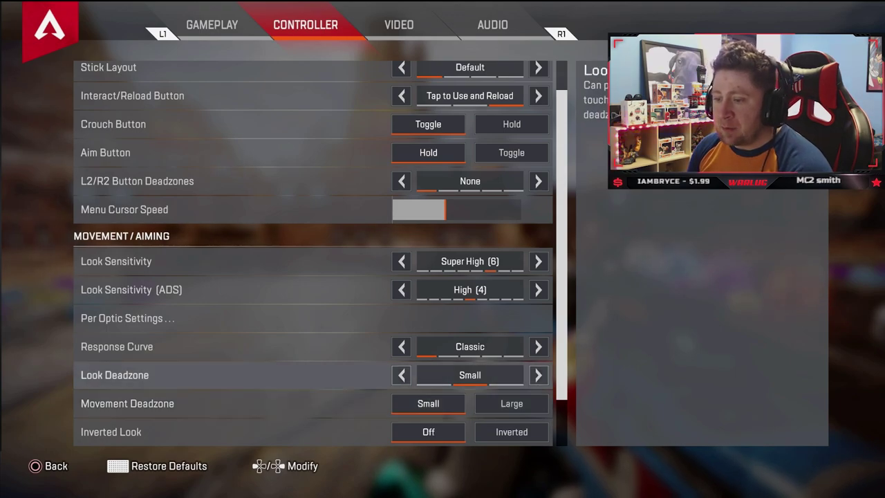
Step through the controller settings around Inverted Look and Vibration
key(Down)
key(Down)
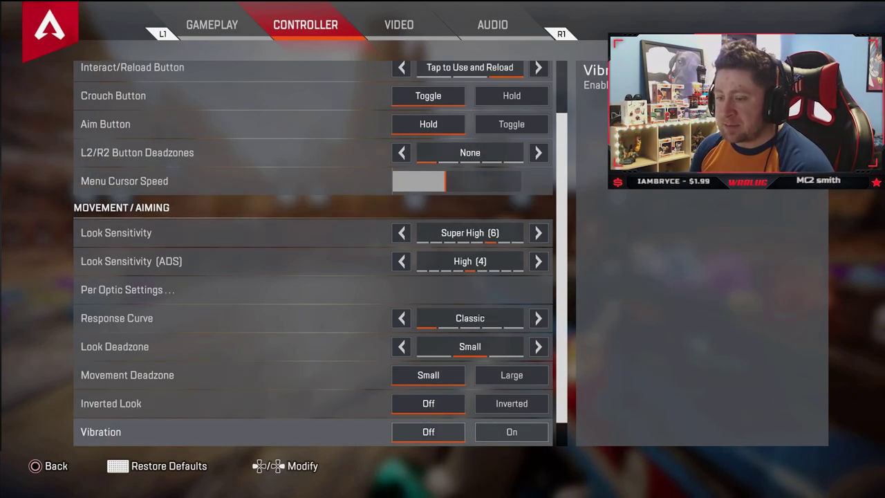
key(Up)
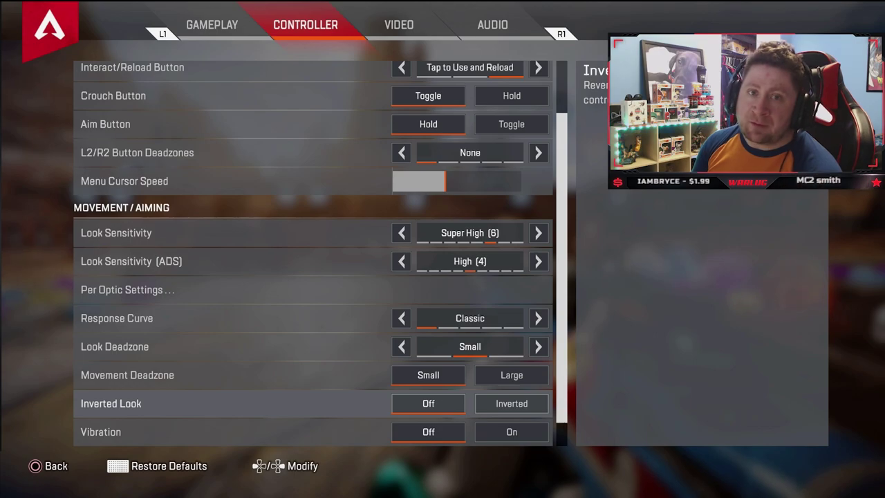
key(Down)
key(Down)
key(Up)
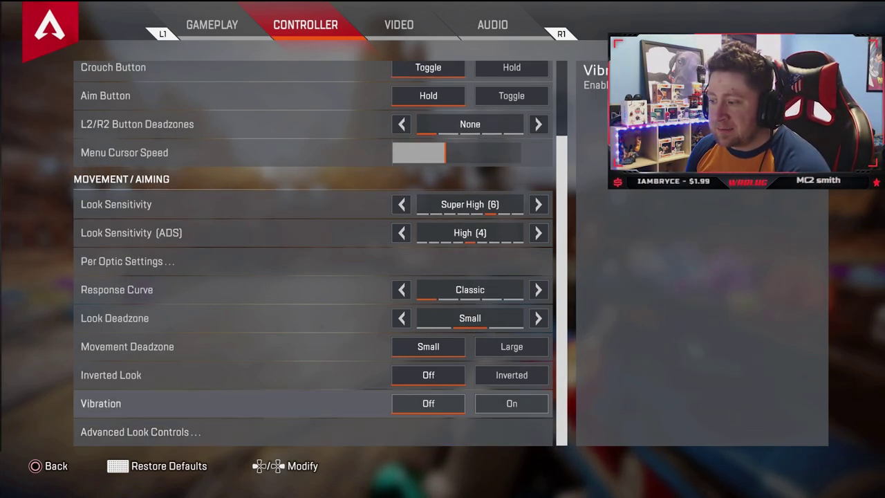
key(Right)
Return to the Firing Range and test-fire, switching to the other weapon
key(Escape)
click(442, 248)
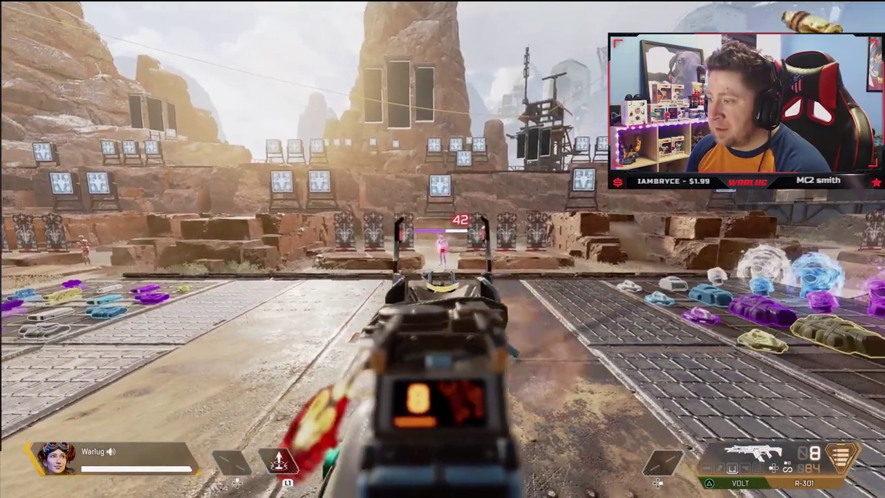
key(2)
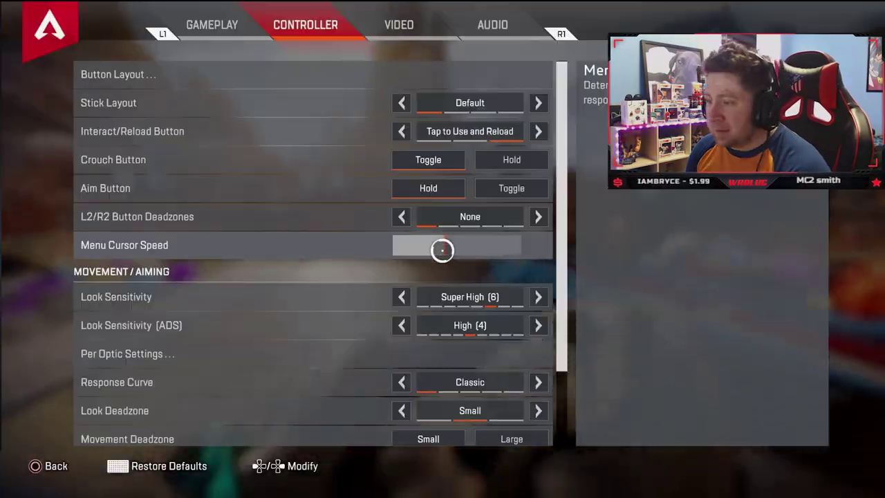
Open the advanced look controls and turn Custom Look Controls on
key(Down)
key(Down)
key(Down)
key(Up)
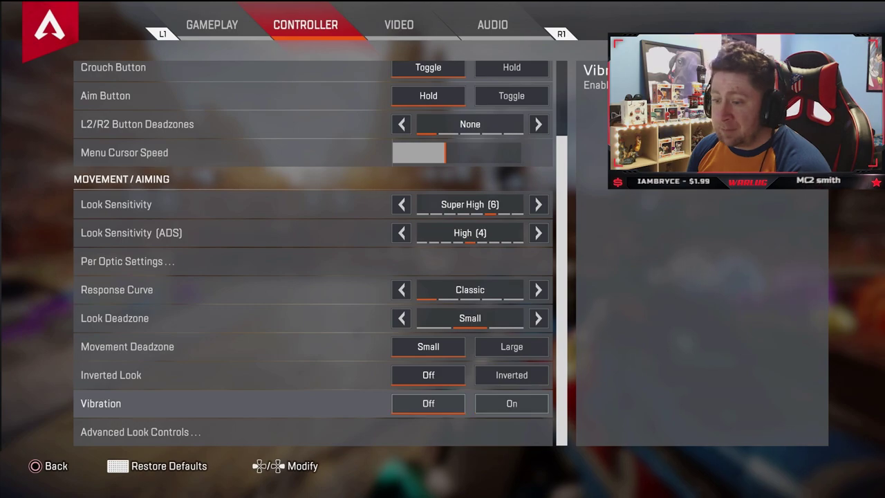
key(Down)
key(Return)
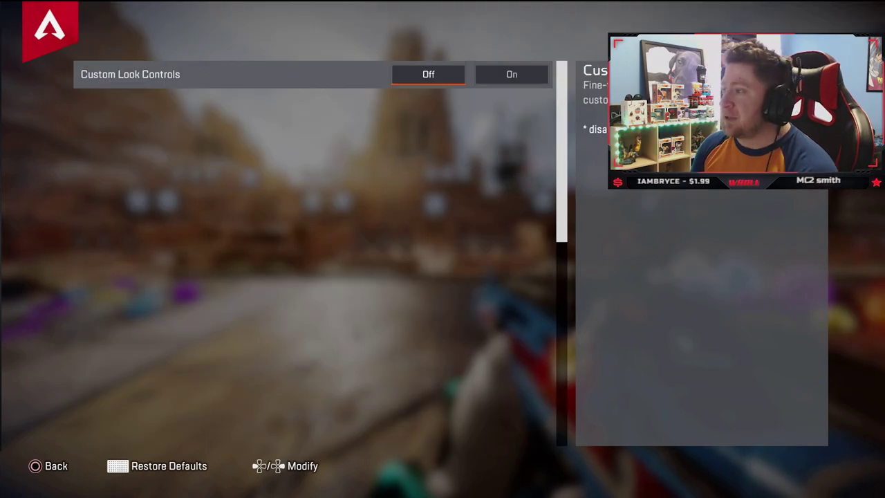
key(Right)
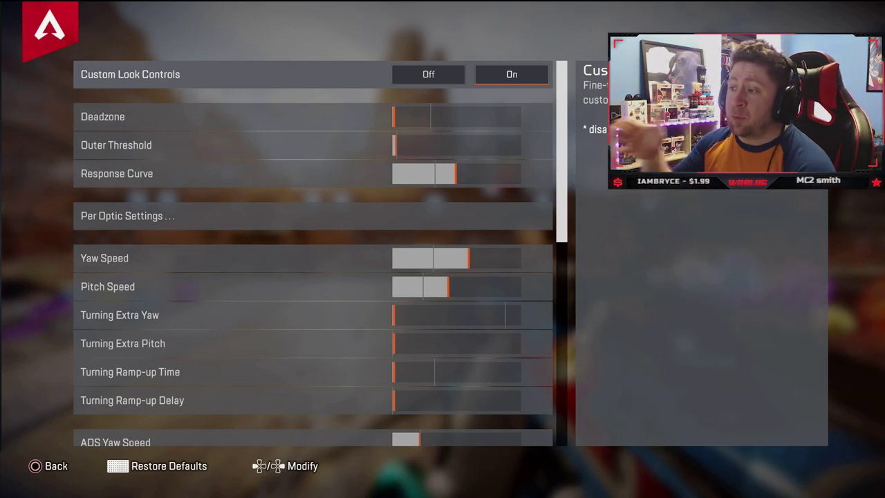
Review the advanced look sliders, then set Custom Look Controls to Off and exit to the pause menu
key(Down)
key(Down)
key(Down)
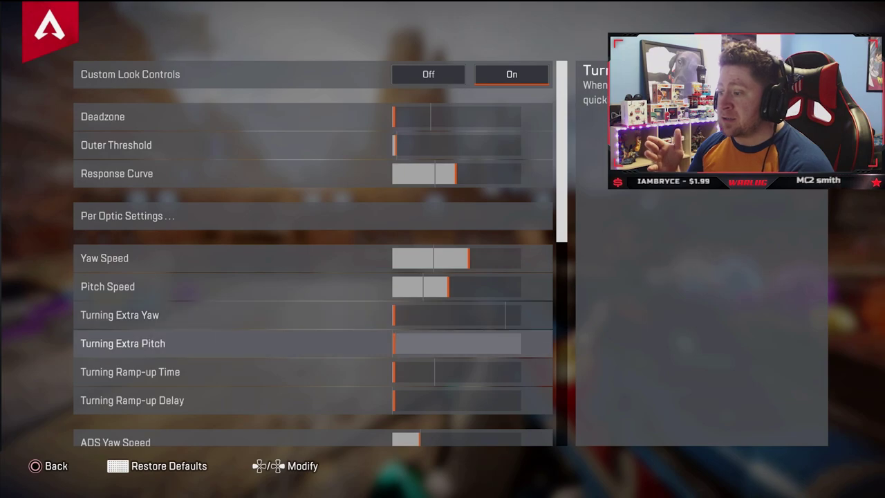
key(Down)
key(Down)
key(Down)
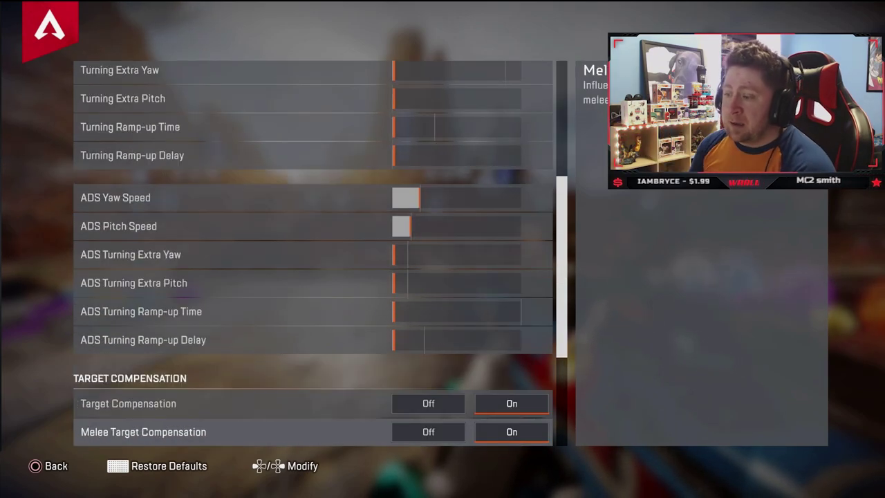
key(Up)
key(Up)
key(Up)
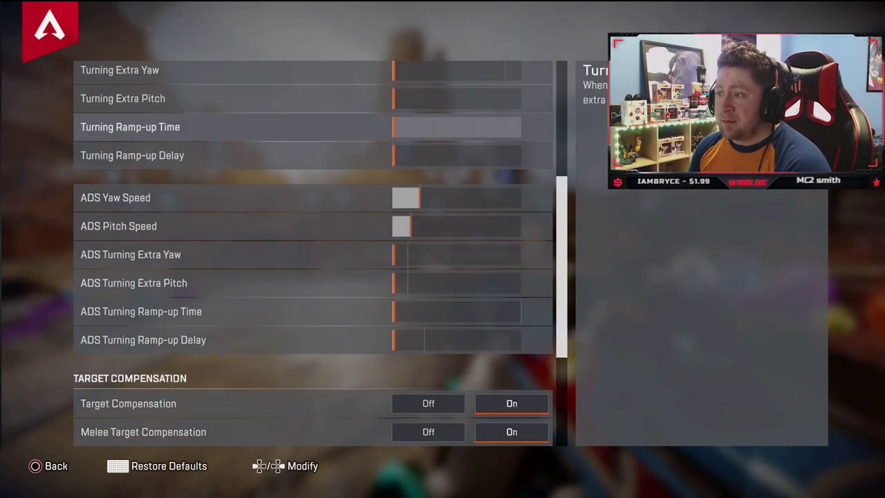
key(Up)
key(Up)
key(Up)
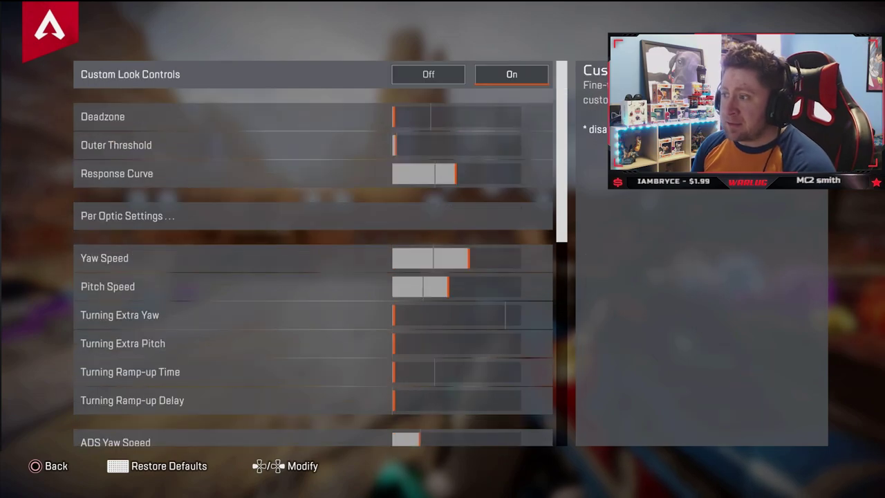
key(Down)
key(Down)
key(Down)
key(Down)
key(Down)
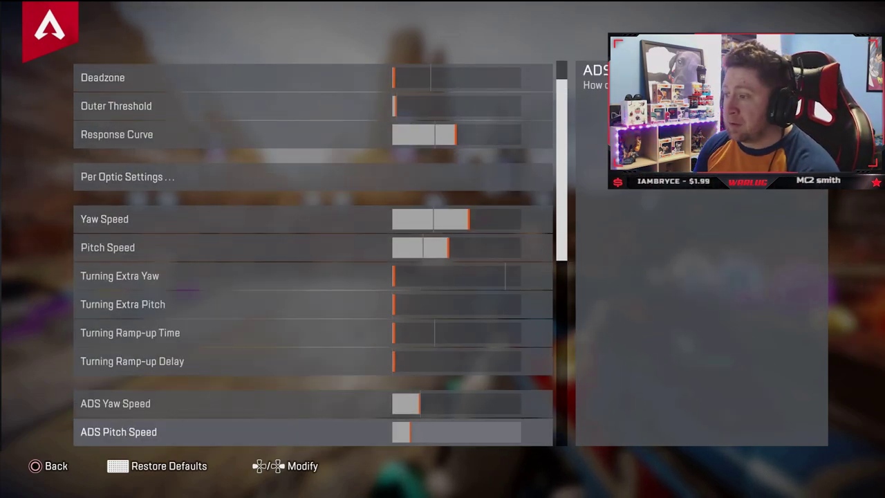
key(Up)
key(Up)
key(Up)
key(Left)
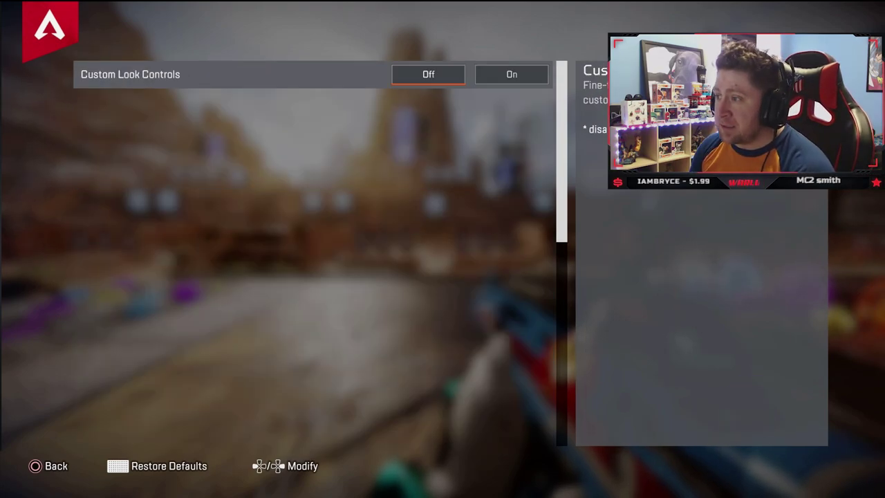
key(Escape)
key(Escape)
key(Escape)
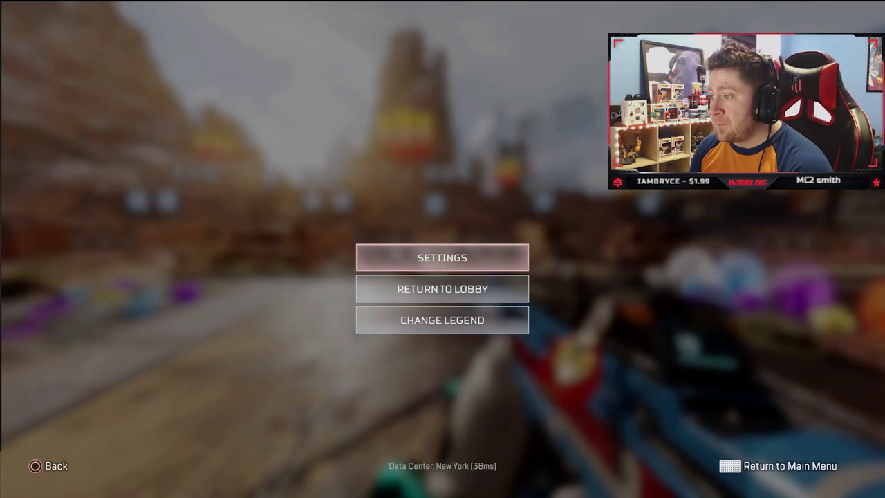
In the Video settings, fine-tune Brightness near the bright end and confirm it
key(Return)
key(Down)
key(Down)
key(Down)
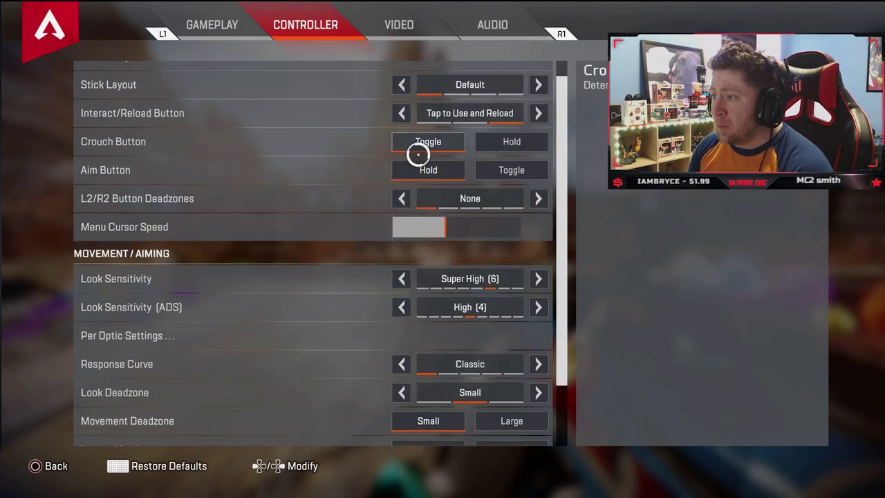
click(389, 37)
click(253, 85)
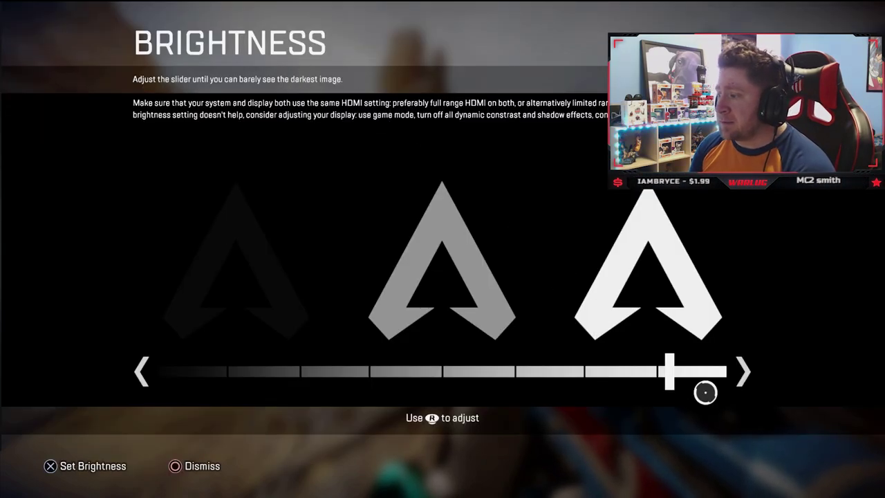
key(Left)
key(Right)
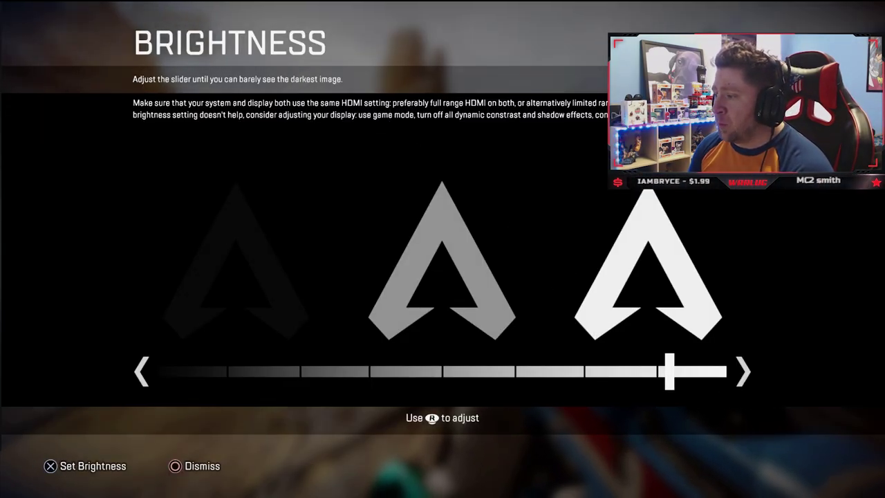
key(Left)
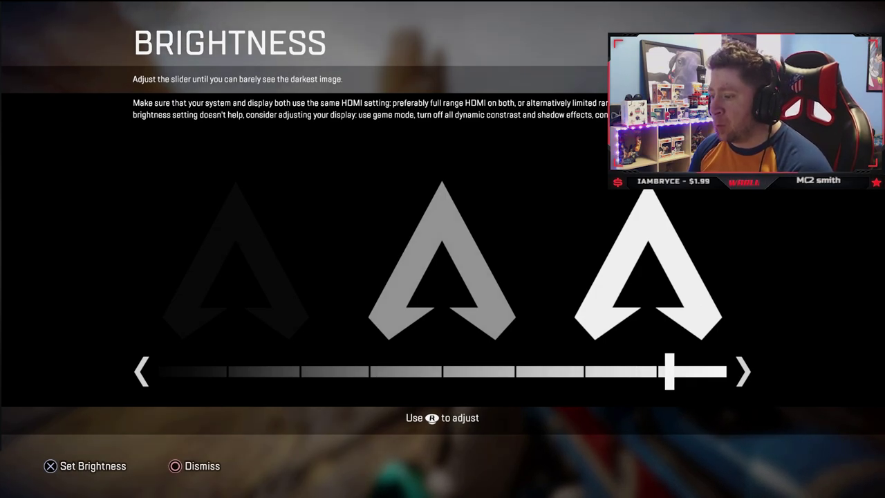
key(Right)
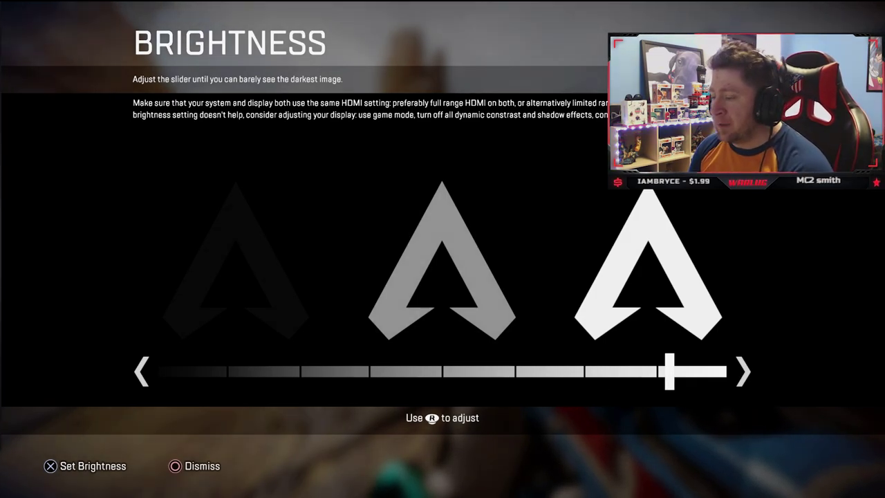
key(Left)
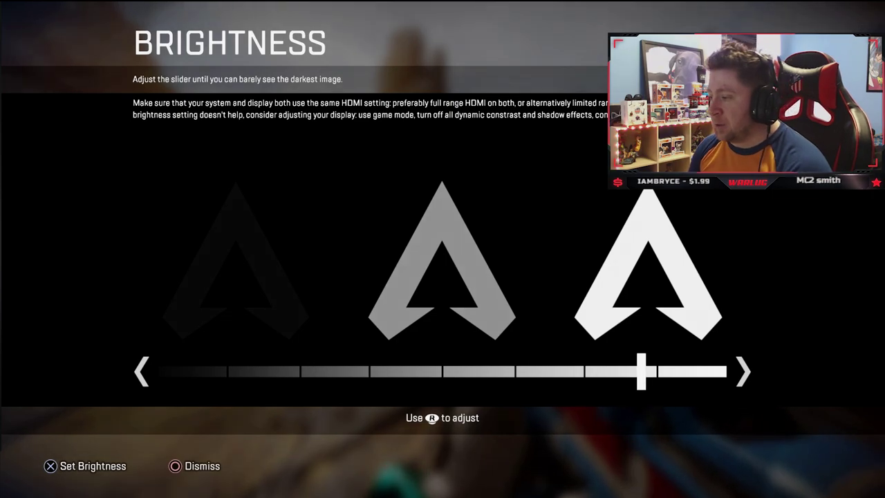
key(Right)
key(Return)
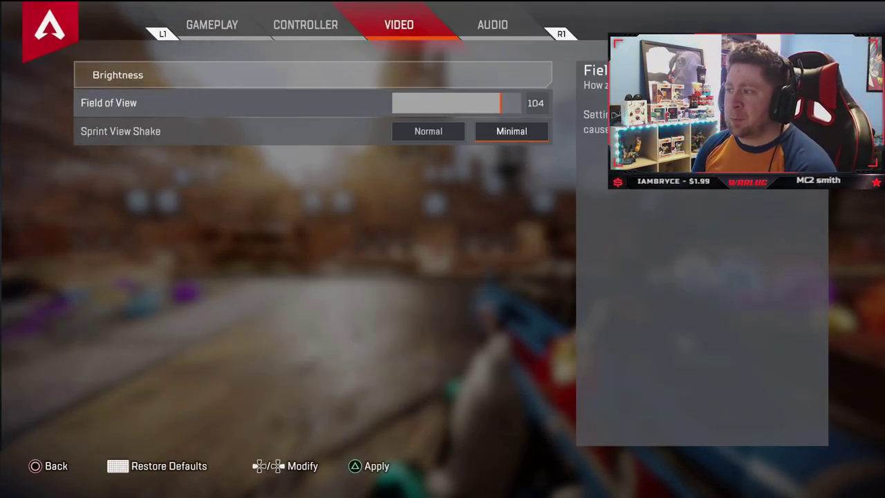
Raise Field of View from 104 to 110, previewing in game, with Sprint View Shake left Minimal
key(Escape)
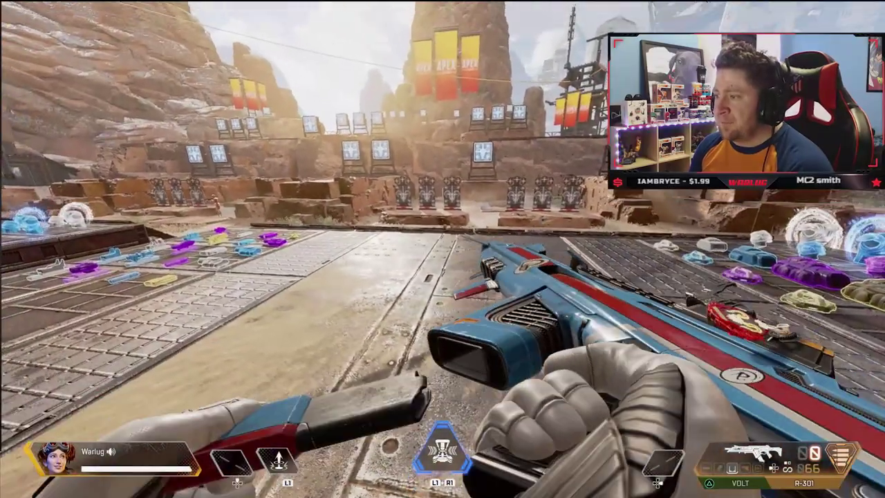
key(Escape)
key(Down)
key(Right)
key(Right)
key(Right)
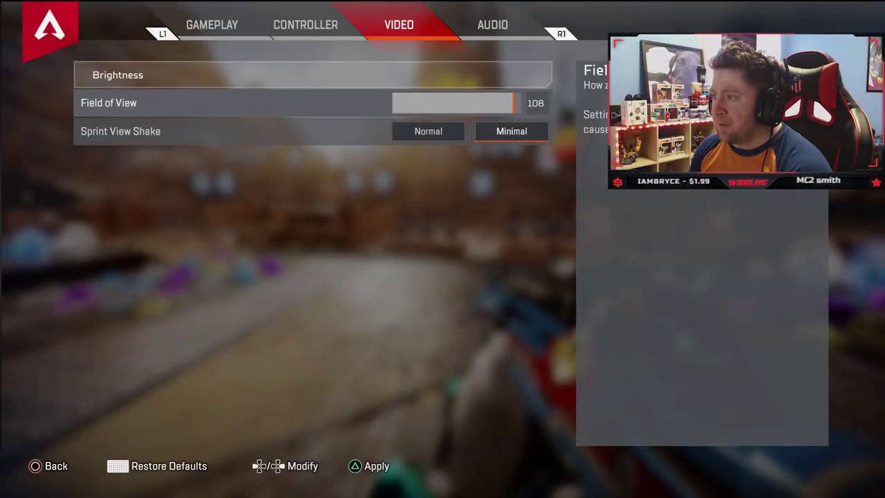
key(Escape)
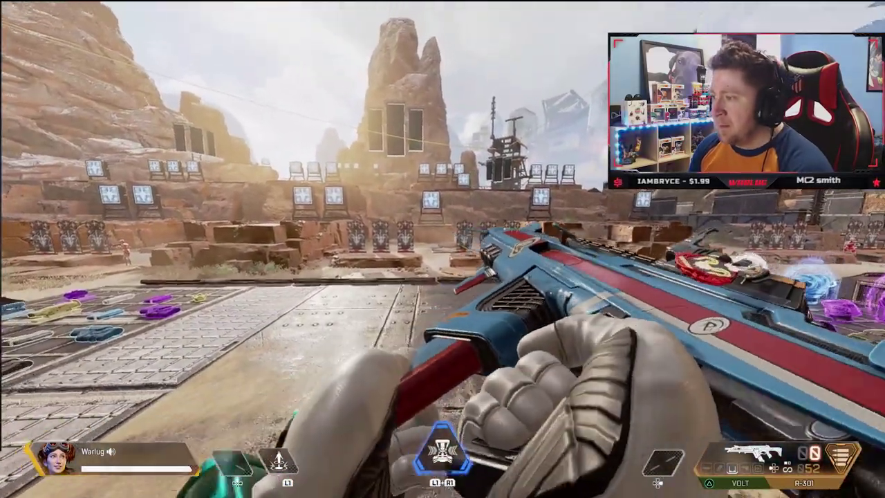
key(Escape)
click(443, 251)
key(Up)
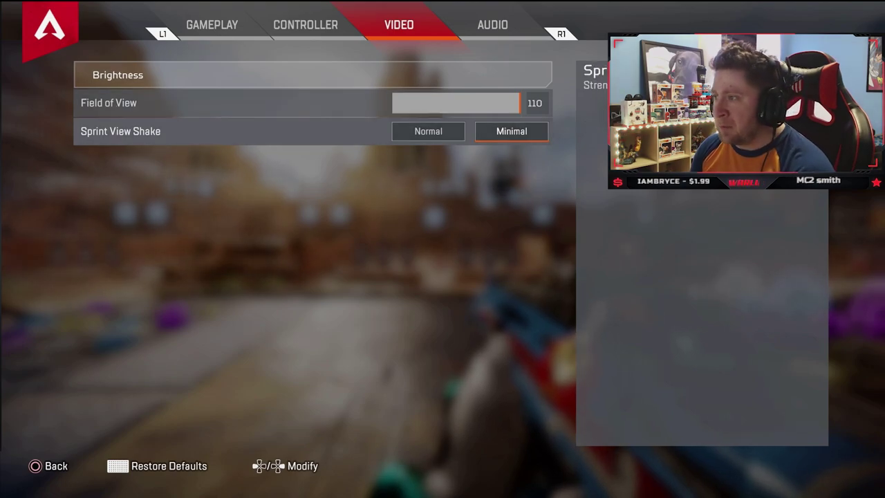
In Audio, check Master Volume 100%, Sound Effects 90% and Dialogue 50%
key(e)
key(Down)
key(Up)
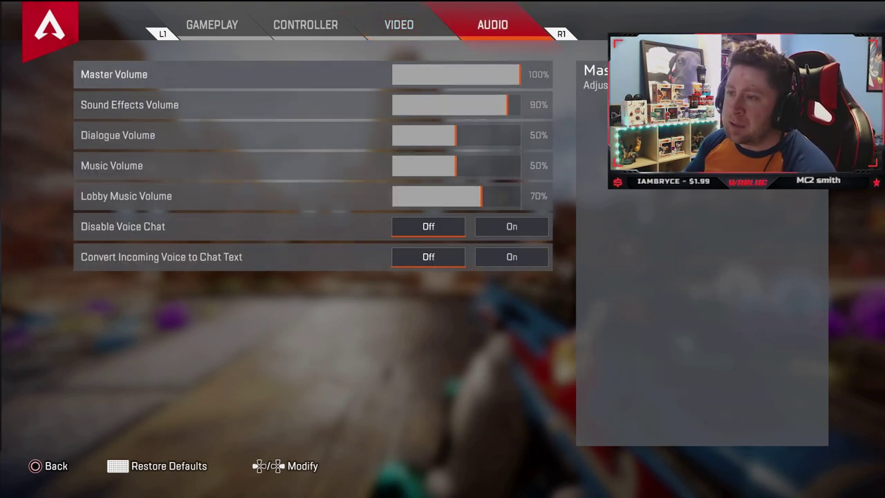
key(Down)
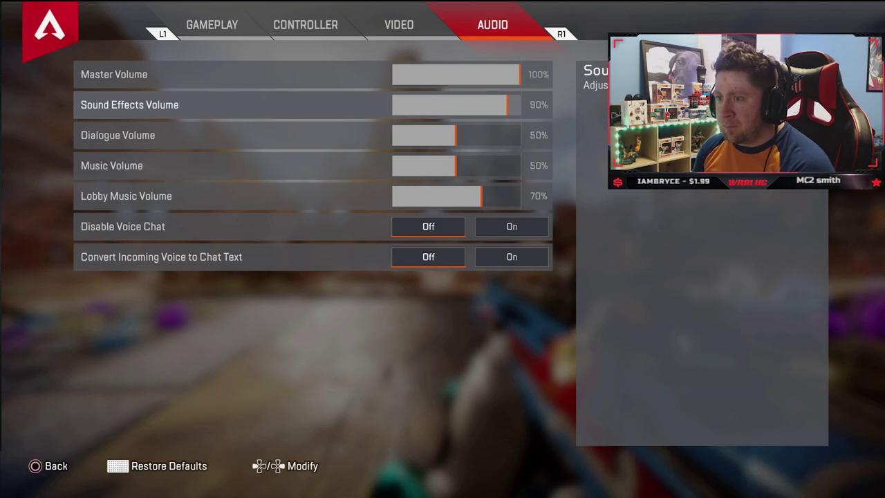
key(Down)
key(Down)
key(Up)
key(Down)
key(Up)
key(Down)
key(Up)
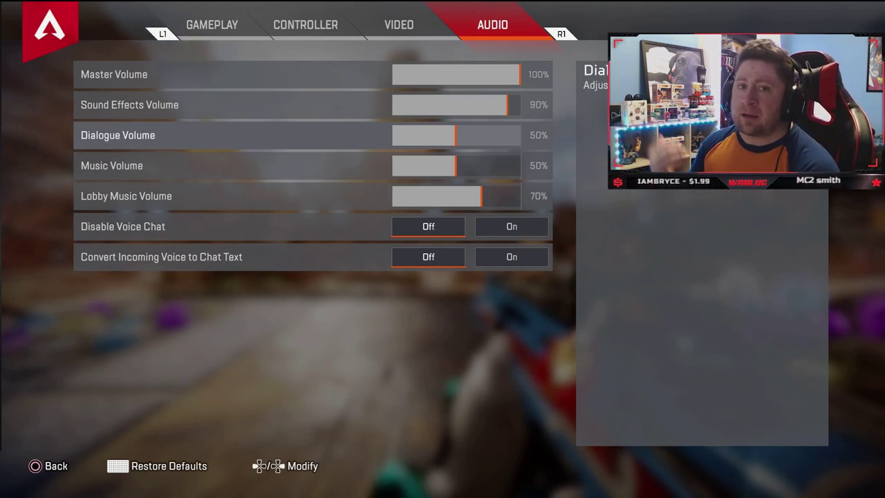
Review Music Volume at 50% and Lobby Music Volume at 70%
key(Up)
key(Down)
key(Down)
key(Down)
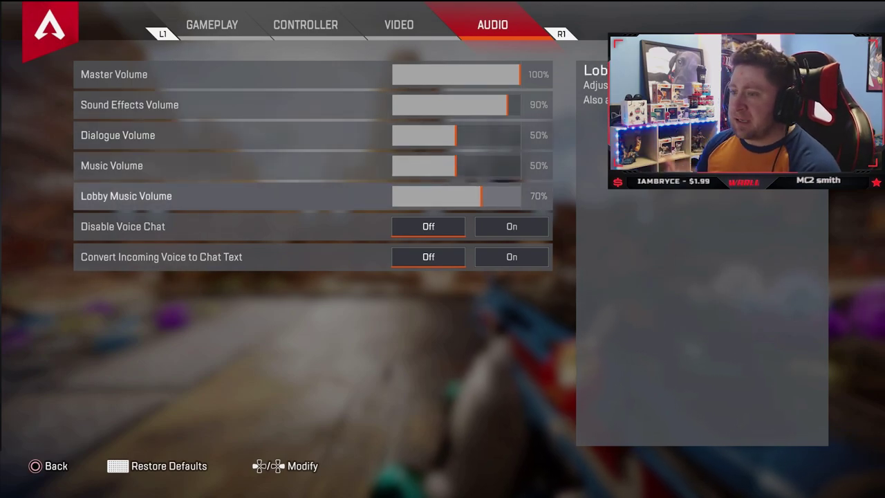
key(Up)
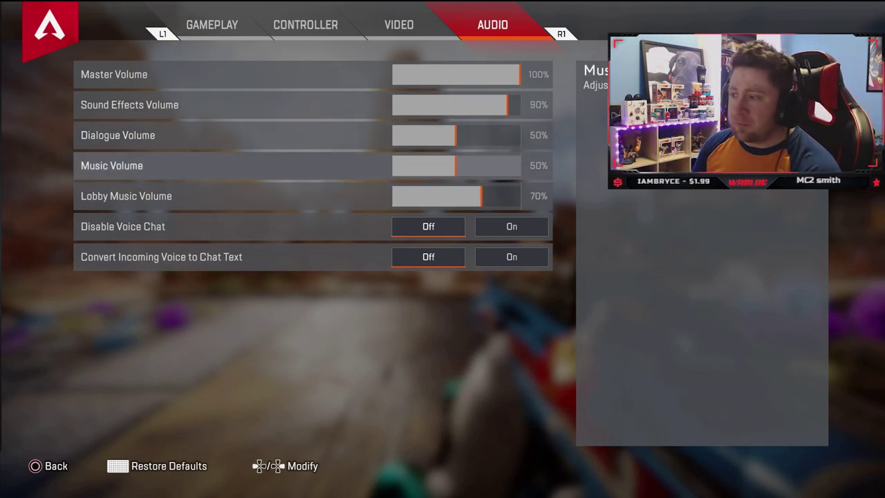
key(Down)
key(Down)
key(Up)
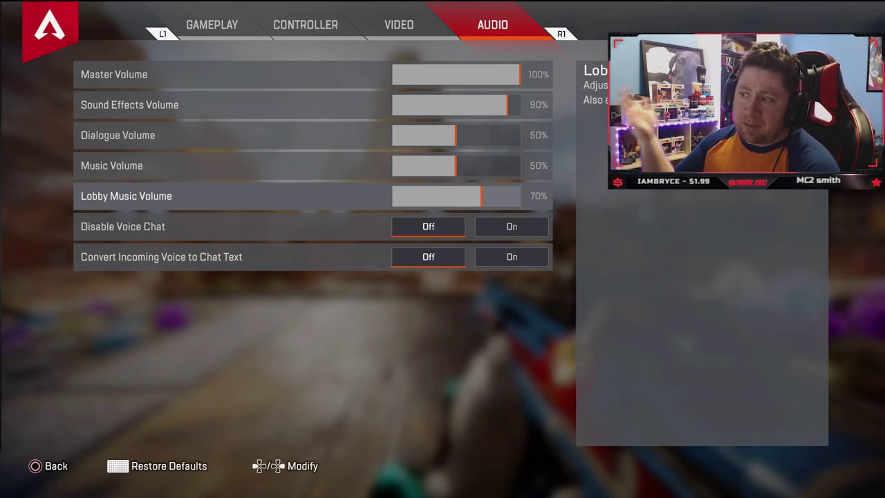
Check Disable Voice Chat and Convert Incoming Voice to Chat Text, then return to gameplay
key(Down)
key(Down)
key(Up)
key(Down)
key(Up)
key(Down)
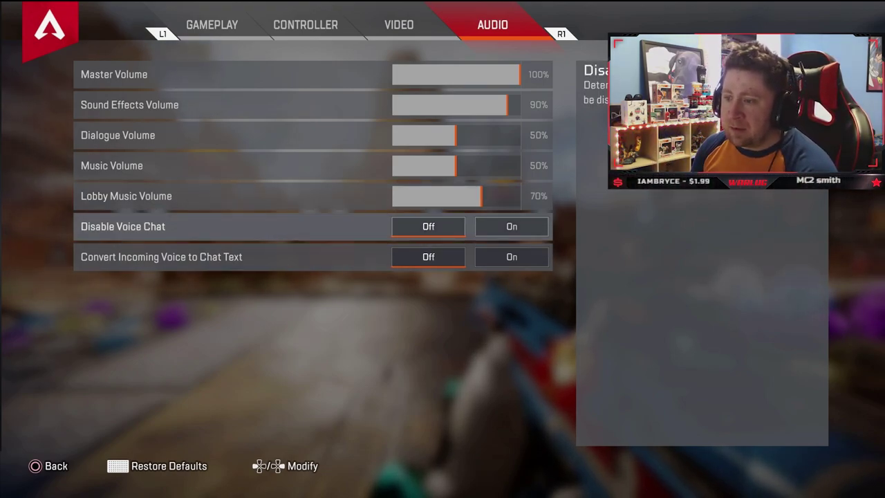
key(Up)
key(Down)
key(Escape)
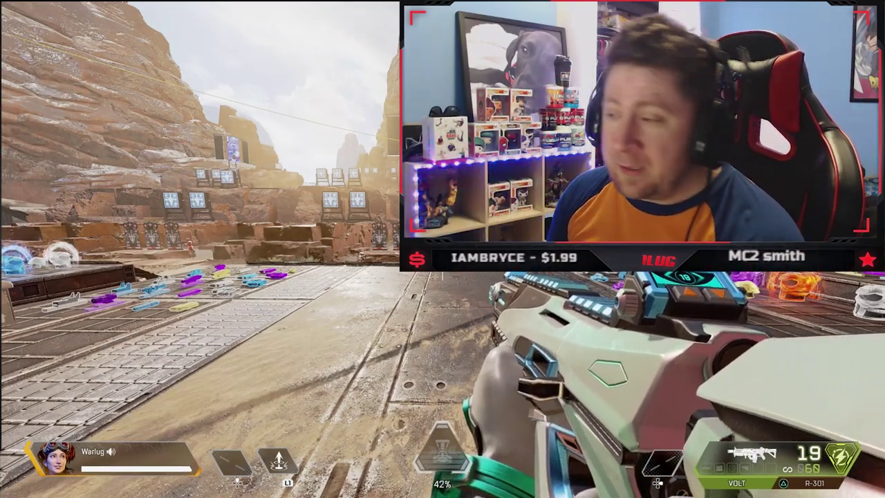
In Gameplay settings, switch Crosshair Damage Feedback from Off to X w/ Shield Icon
key(Escape)
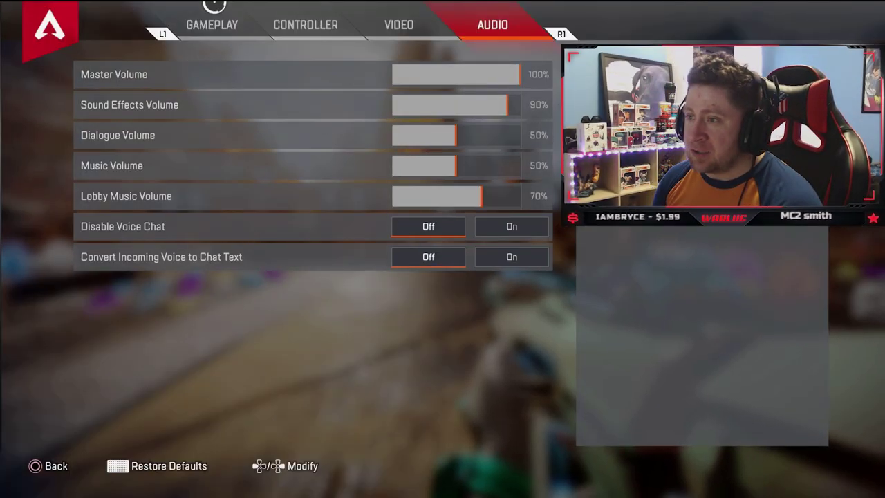
click(263, 22)
scroll(272, 147, up, 10)
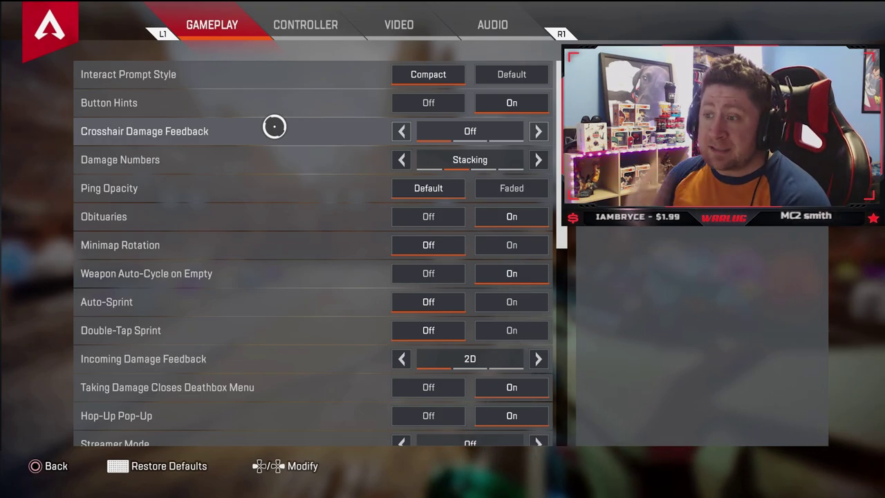
key(Right)
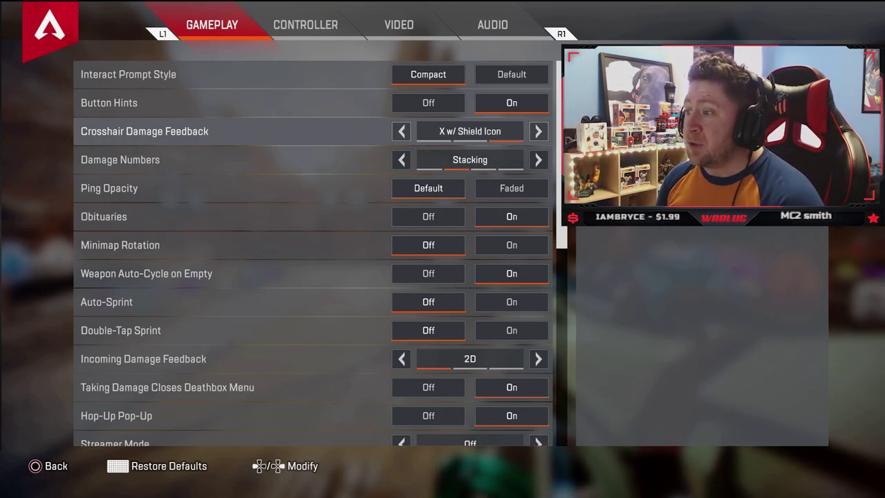